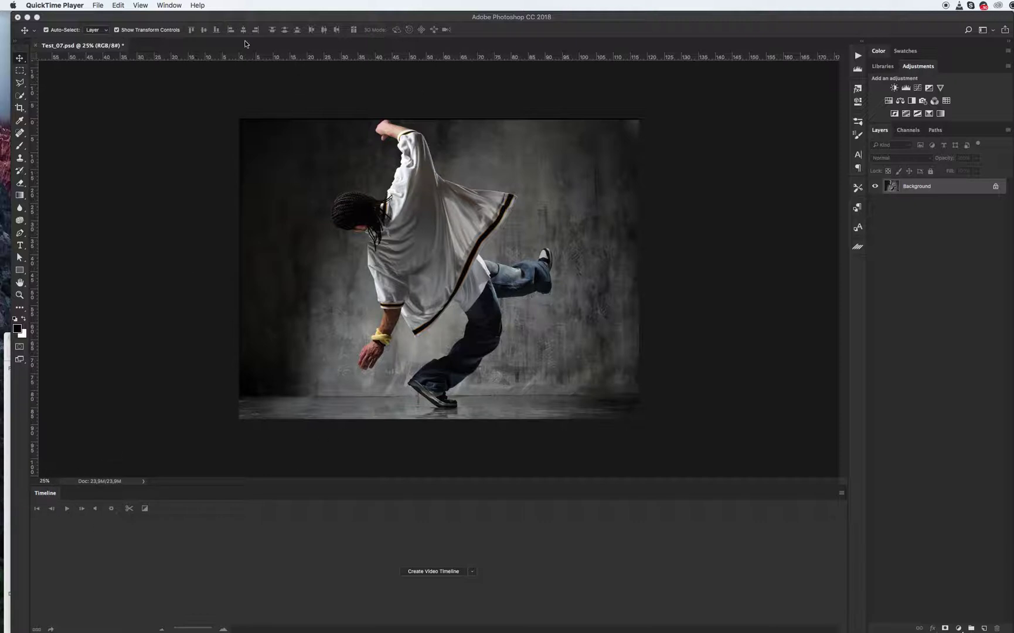
# Step: Bring Photoshop forward and collapse the Timeline panel to give the dancer photo more room
pyautogui.click(260, 29)
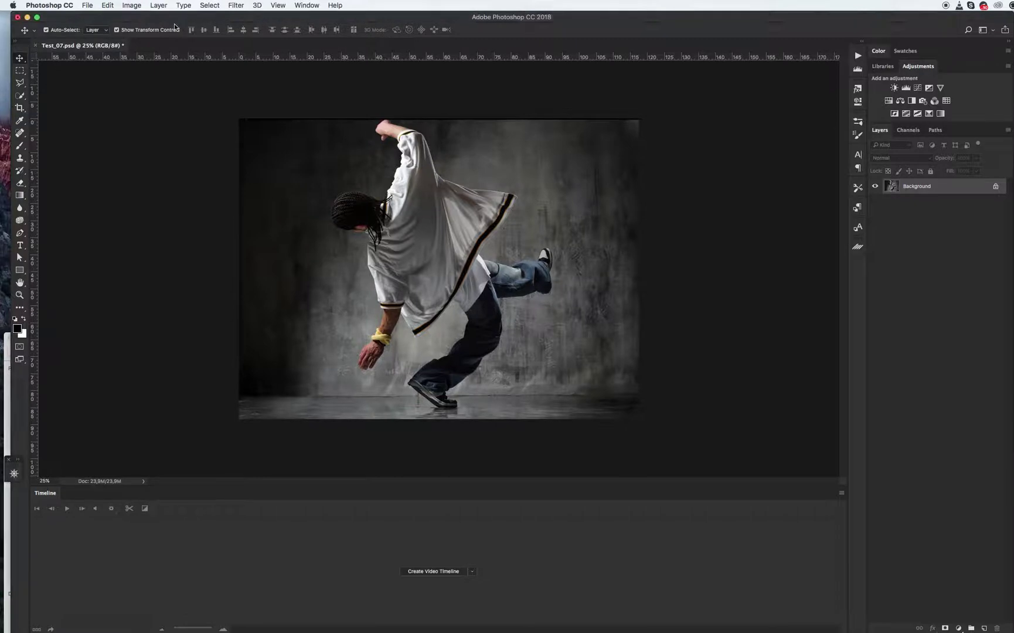
pyautogui.click(312, 8)
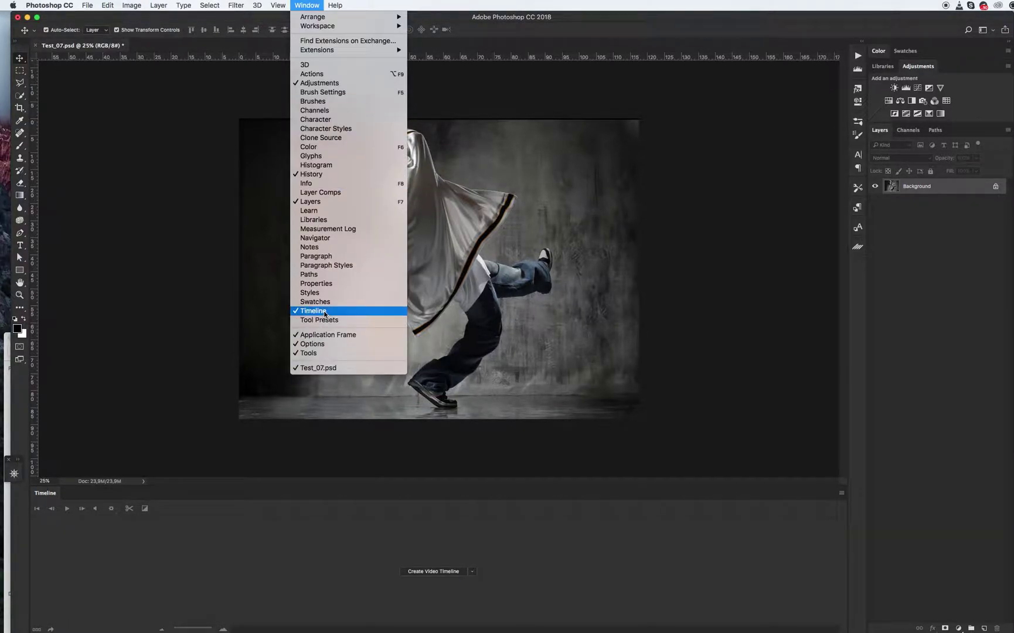
pyautogui.click(100, 337)
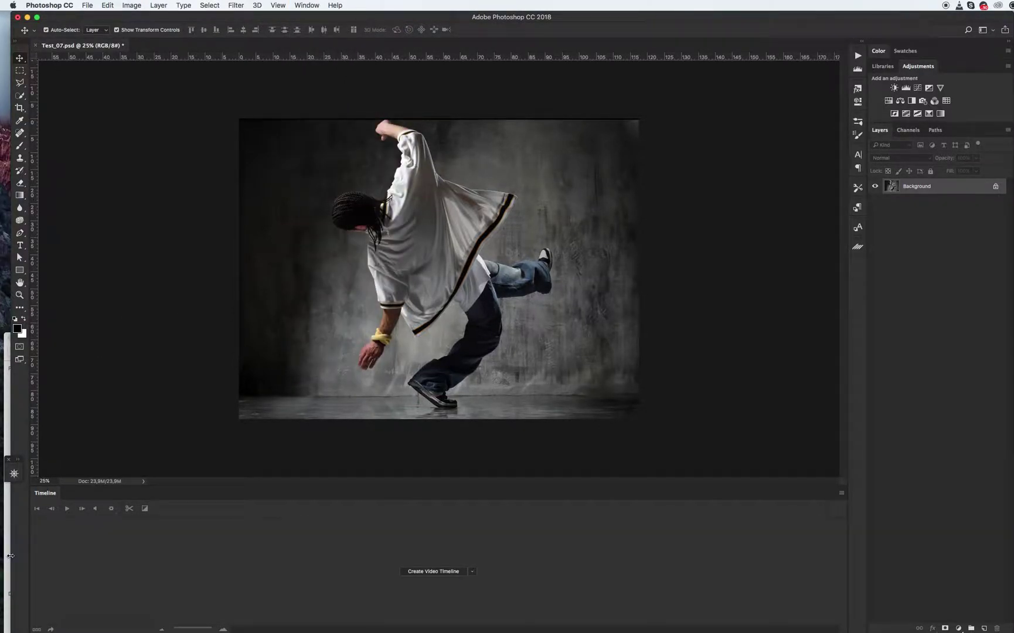
pyautogui.doubleClick(55, 496)
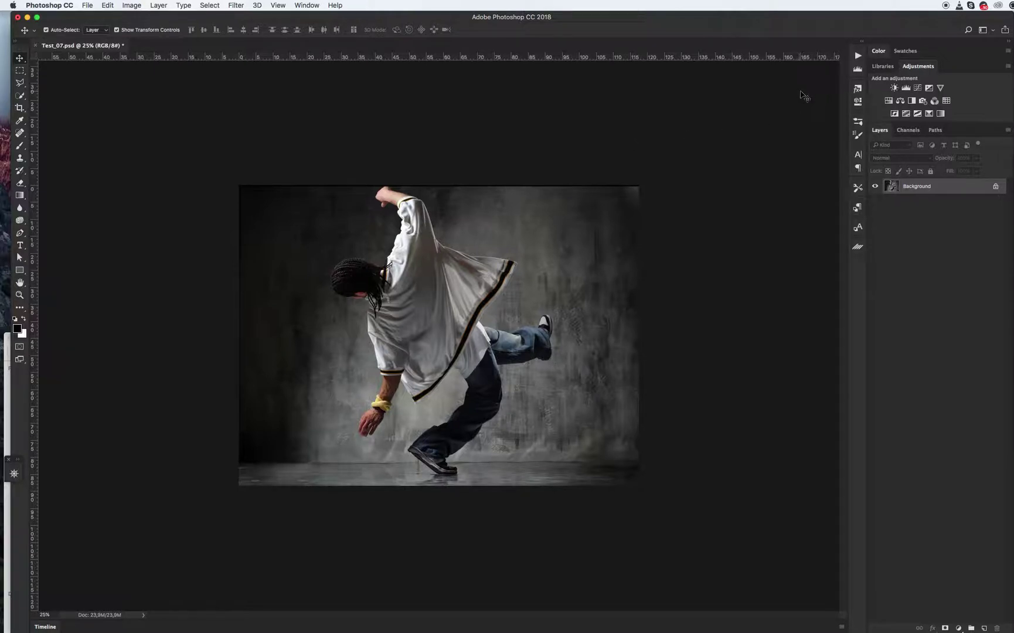
# Step: Load Animated Allure.atn into the Actions panel, adding Step 1: Static image and Step 2: Add animation
pyautogui.click(859, 55)
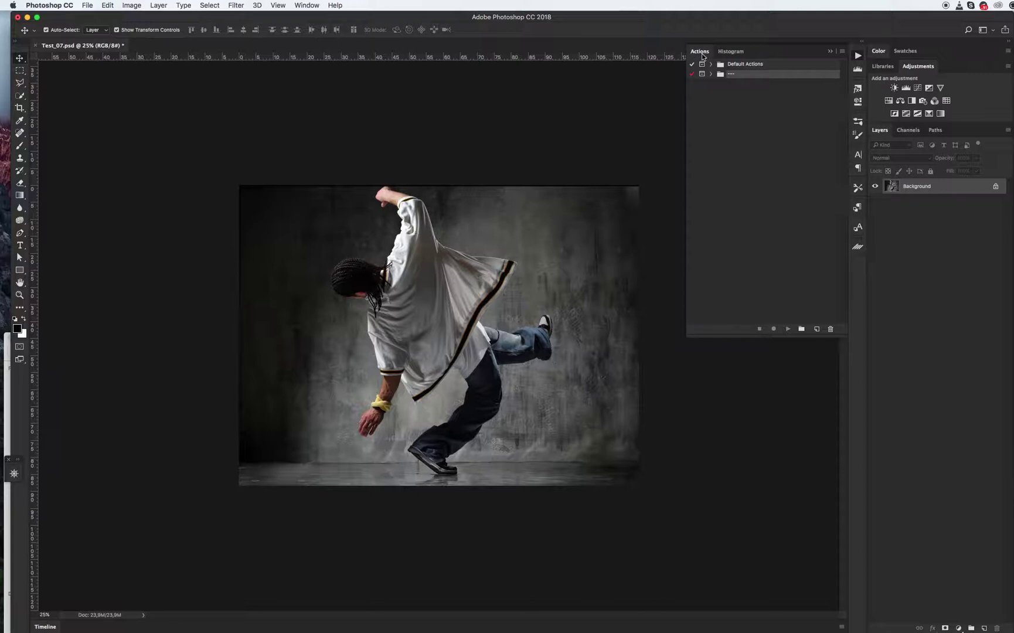
pyautogui.click(307, 7)
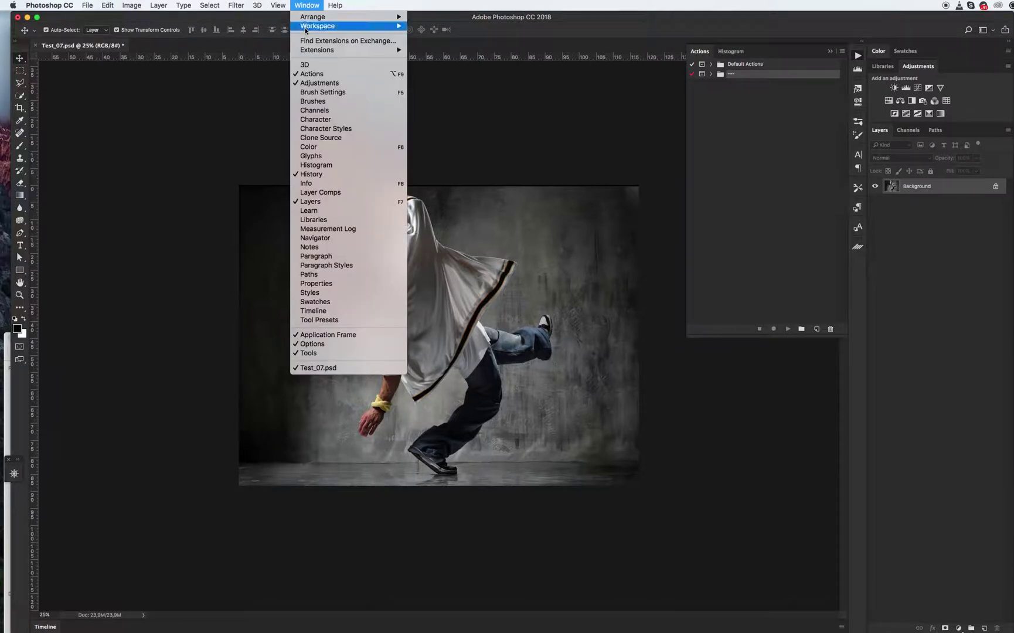
pyautogui.click(363, 78)
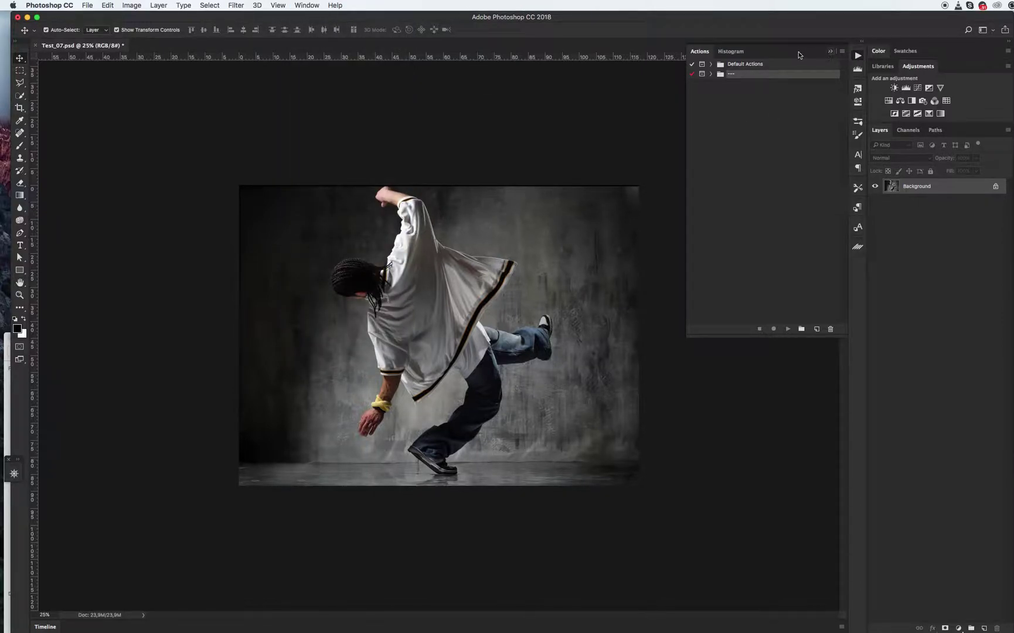
pyautogui.click(842, 52)
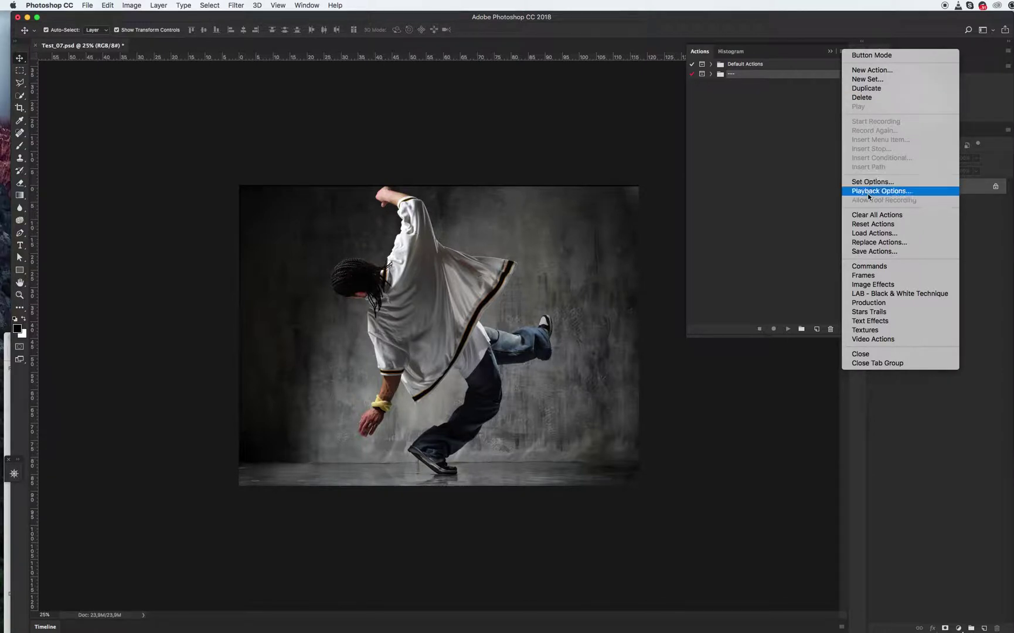
pyautogui.click(873, 232)
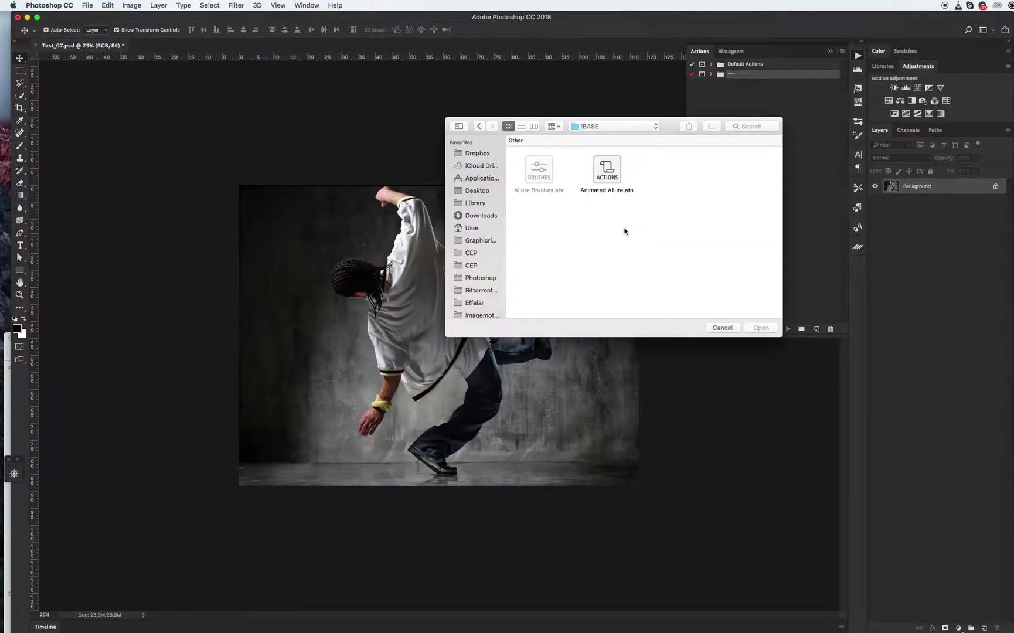
pyautogui.click(620, 184)
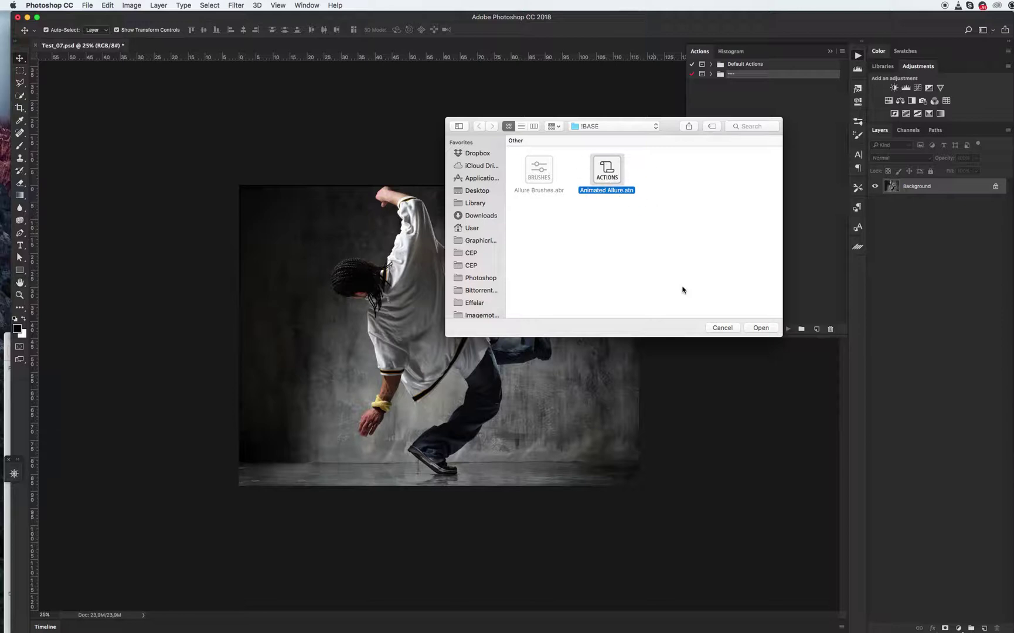
pyautogui.click(761, 328)
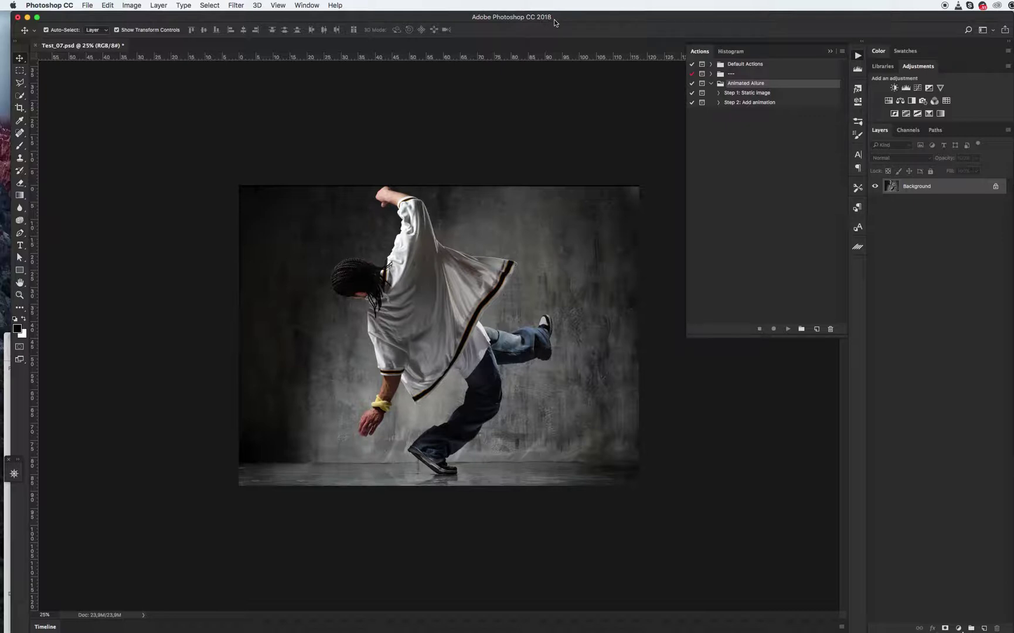
# Step: Load Allure Brushes.abr via the Preset Manager and check its seven brushes before closing
pyautogui.click(107, 7)
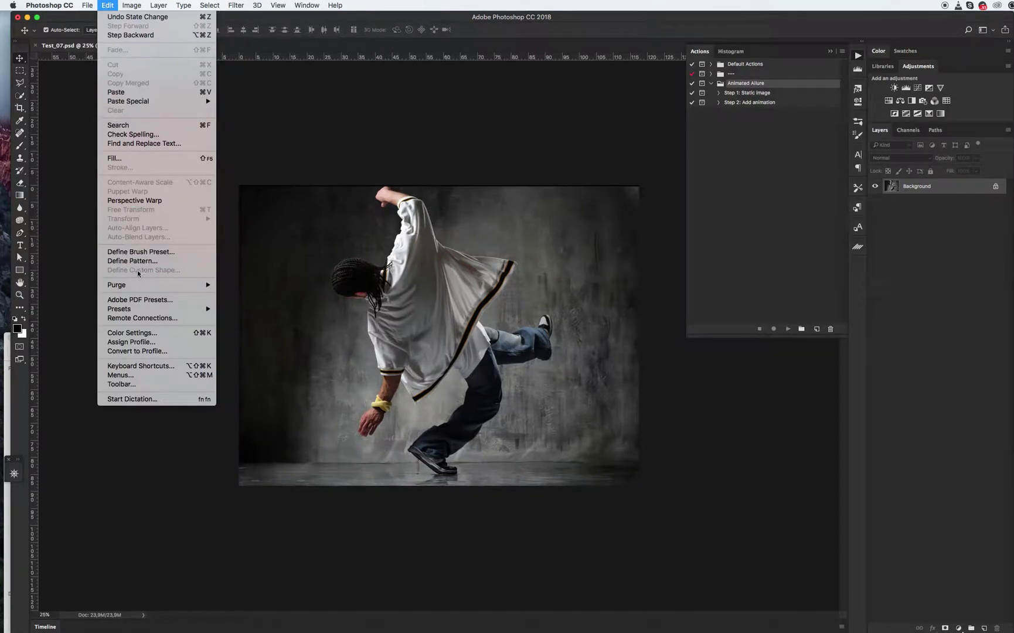
pyautogui.click(252, 309)
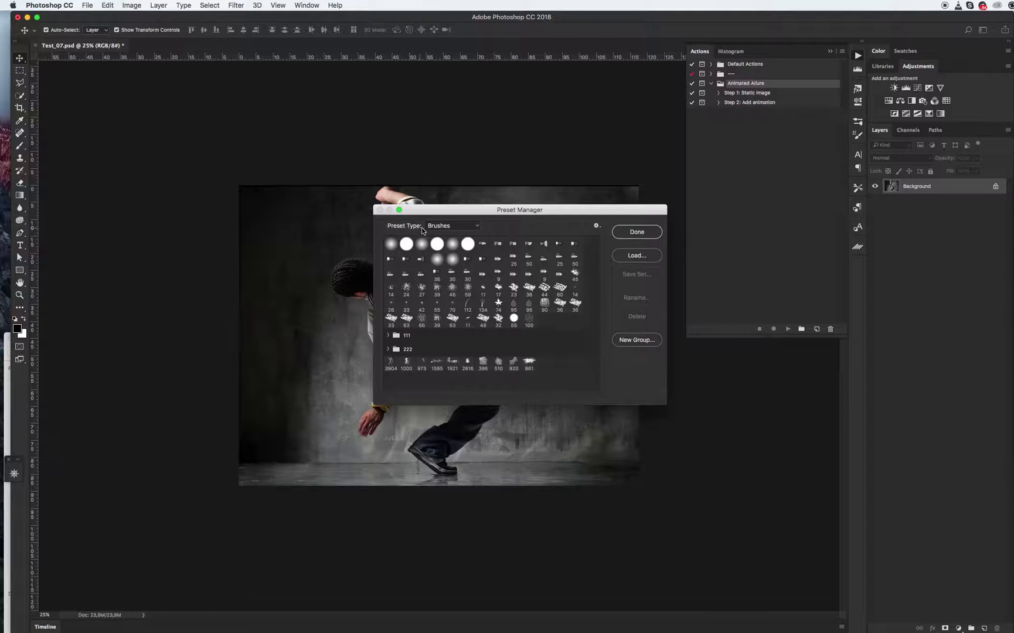
pyautogui.click(636, 256)
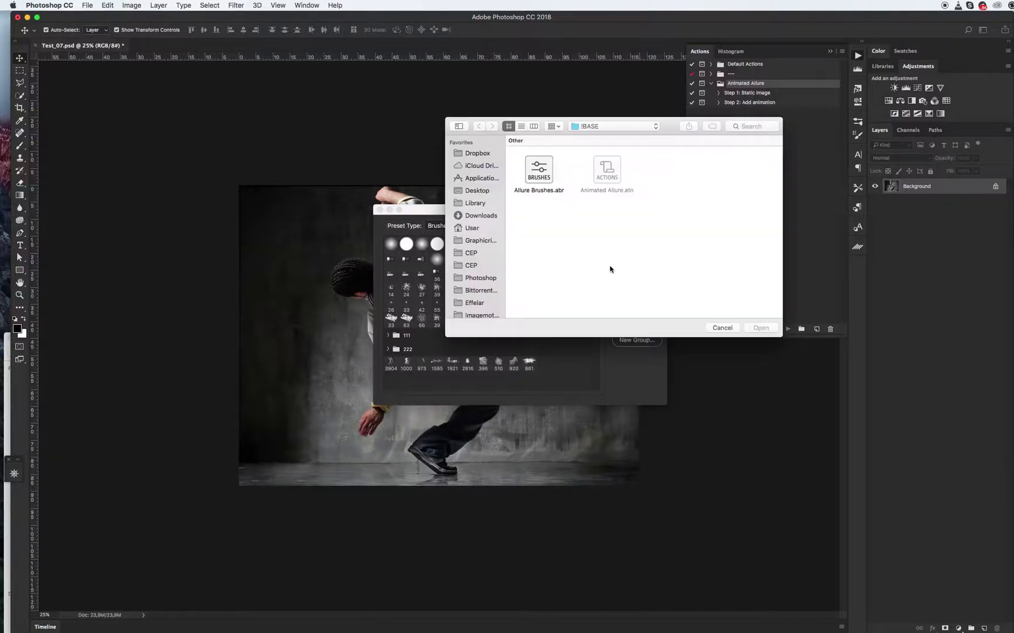
pyautogui.click(544, 187)
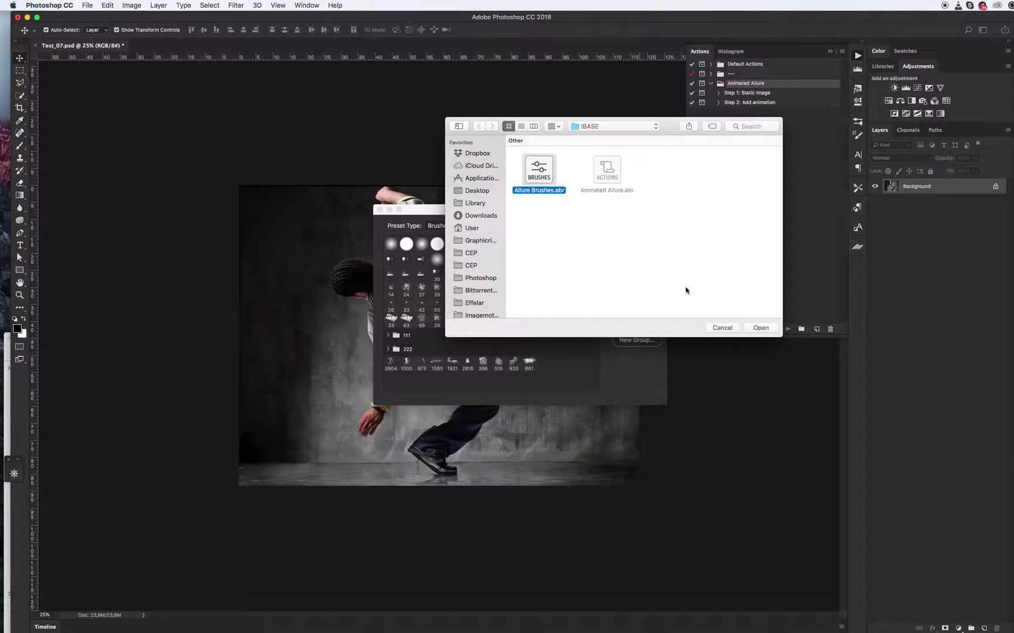
pyautogui.click(761, 328)
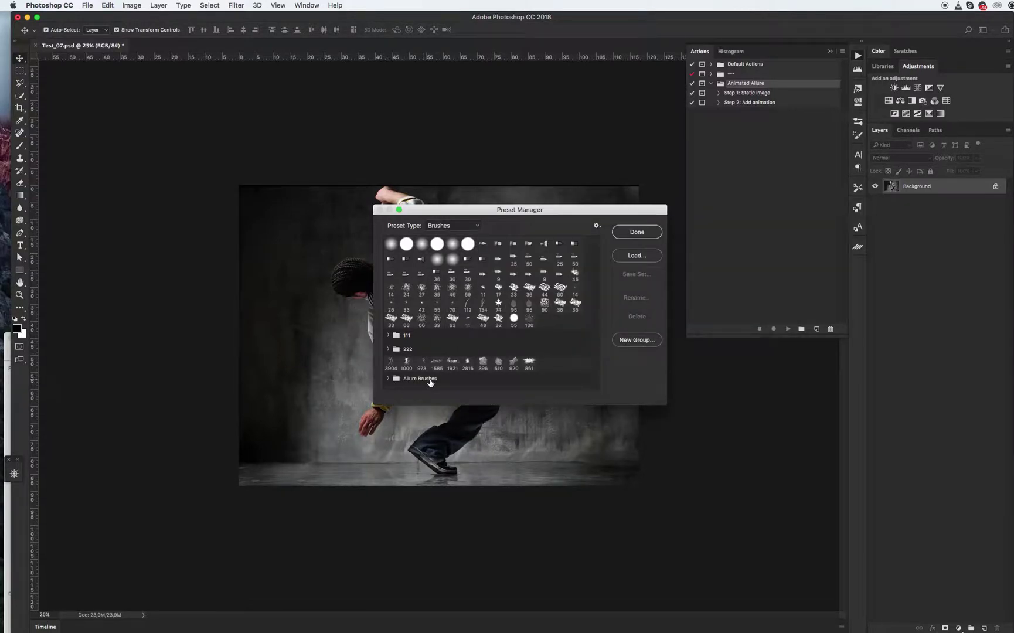
pyautogui.click(389, 379)
pyautogui.scroll(-1, 420, 375)
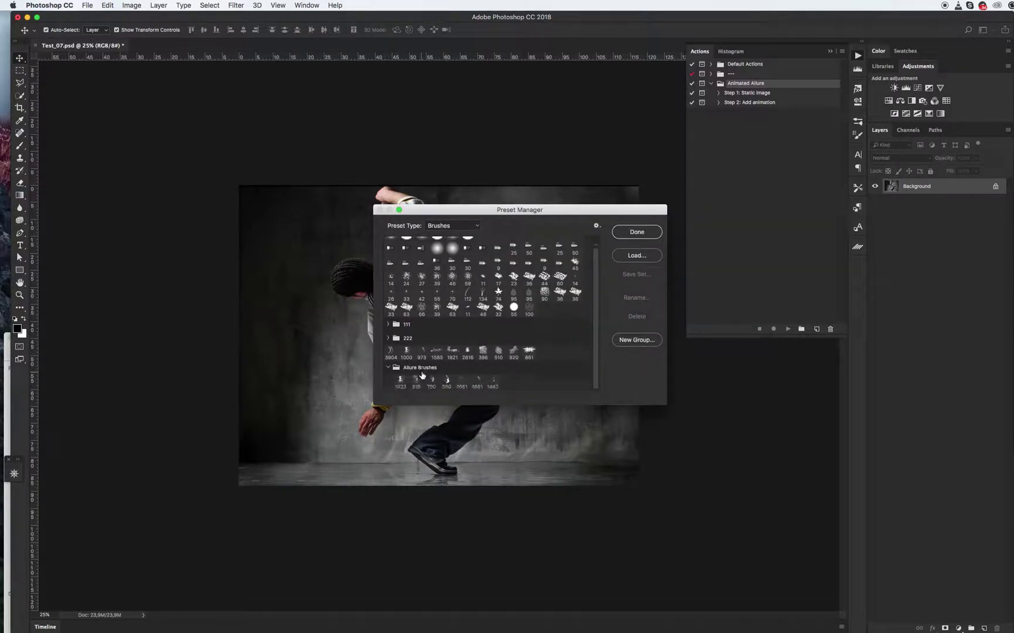
pyautogui.click(388, 368)
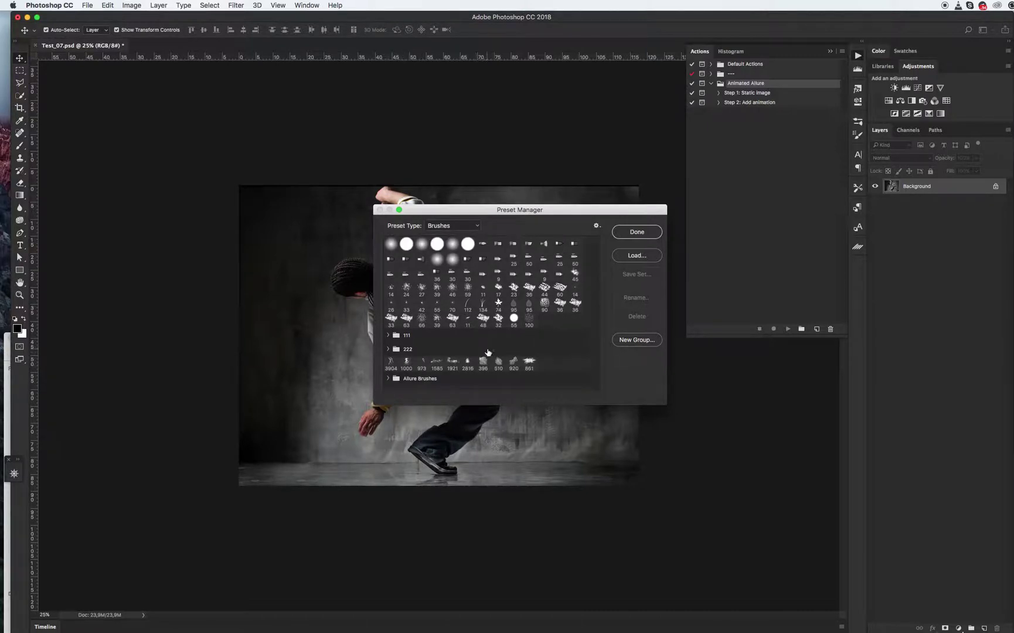
pyautogui.click(625, 233)
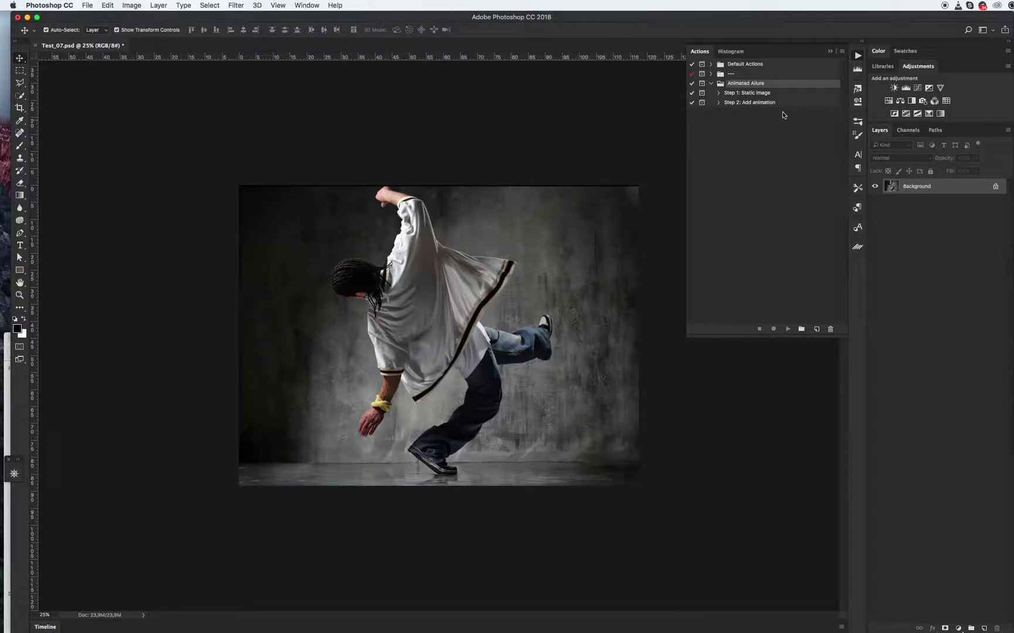
# Step: Open the Brushes panel, then close it again without changing any brush options
pyautogui.click(857, 121)
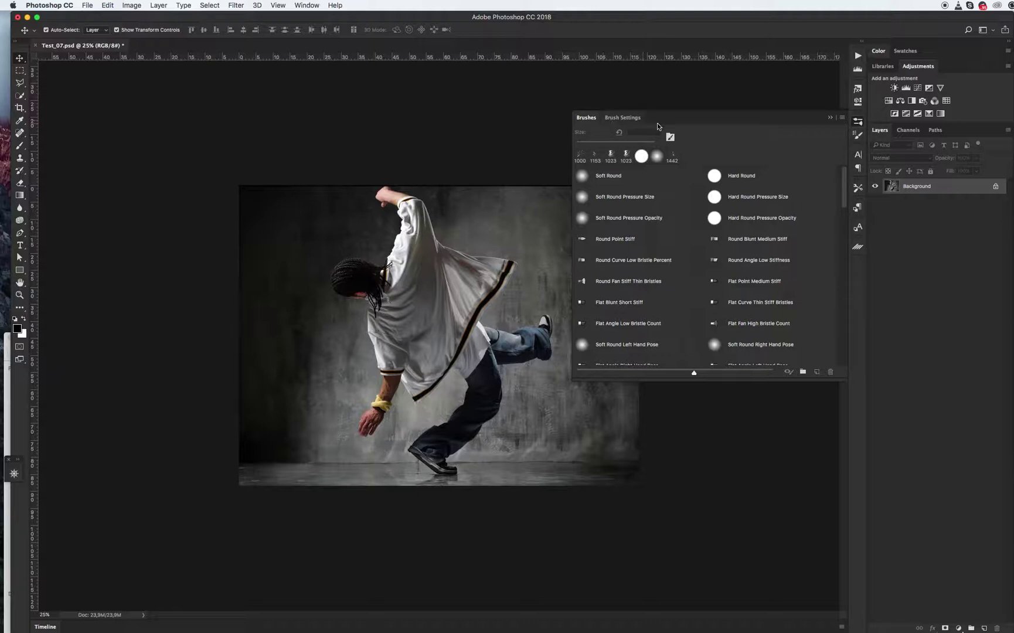
pyautogui.click(843, 117)
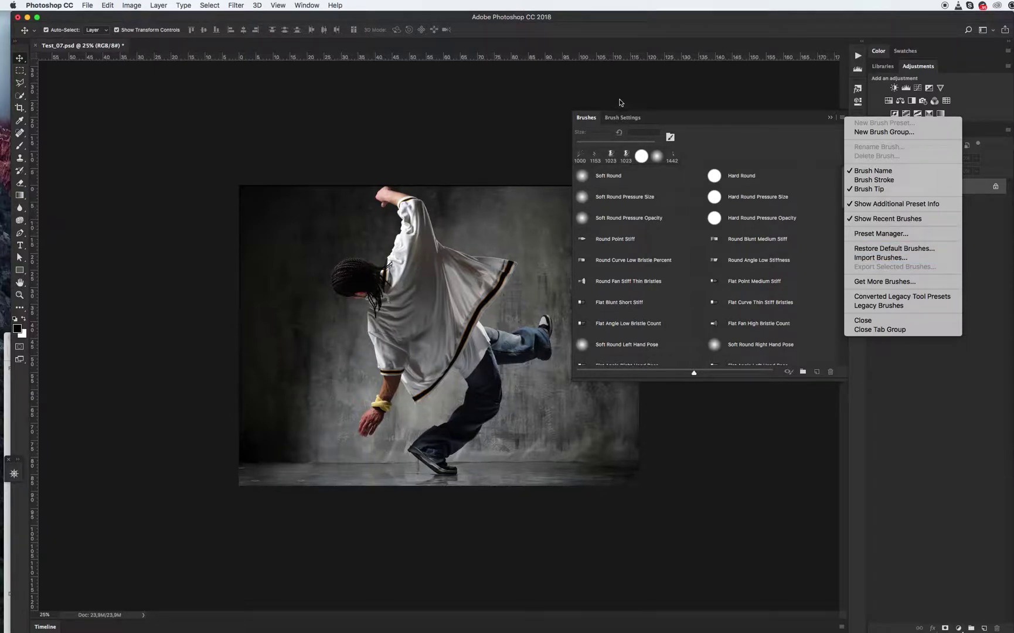
pyautogui.click(651, 97)
pyautogui.click(830, 117)
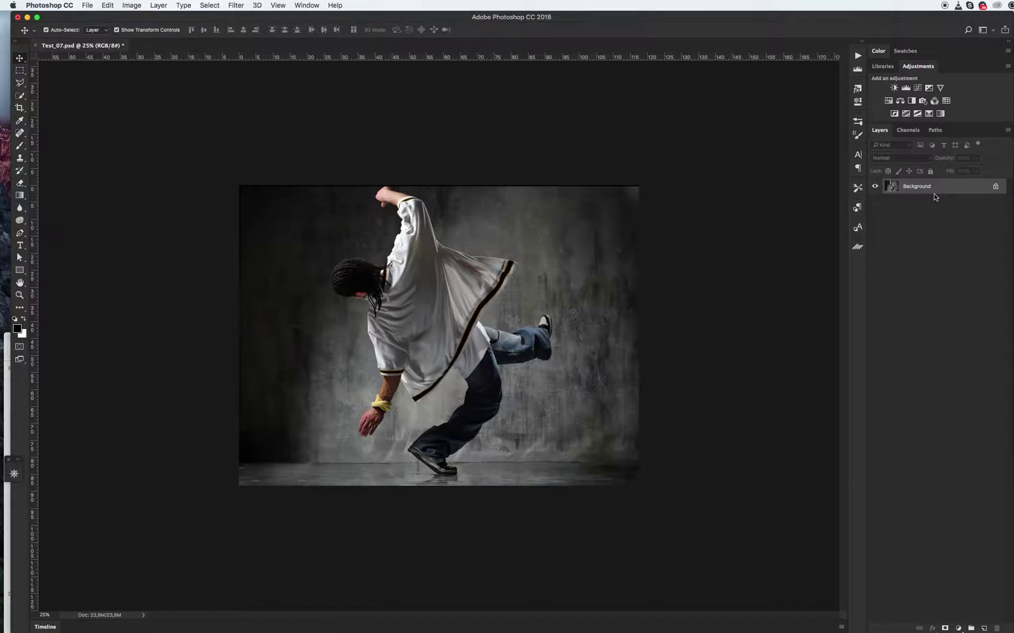
# Step: Unlock the photo layer, rename it 'Backround', and toggle its lock on and off
pyautogui.click(996, 188)
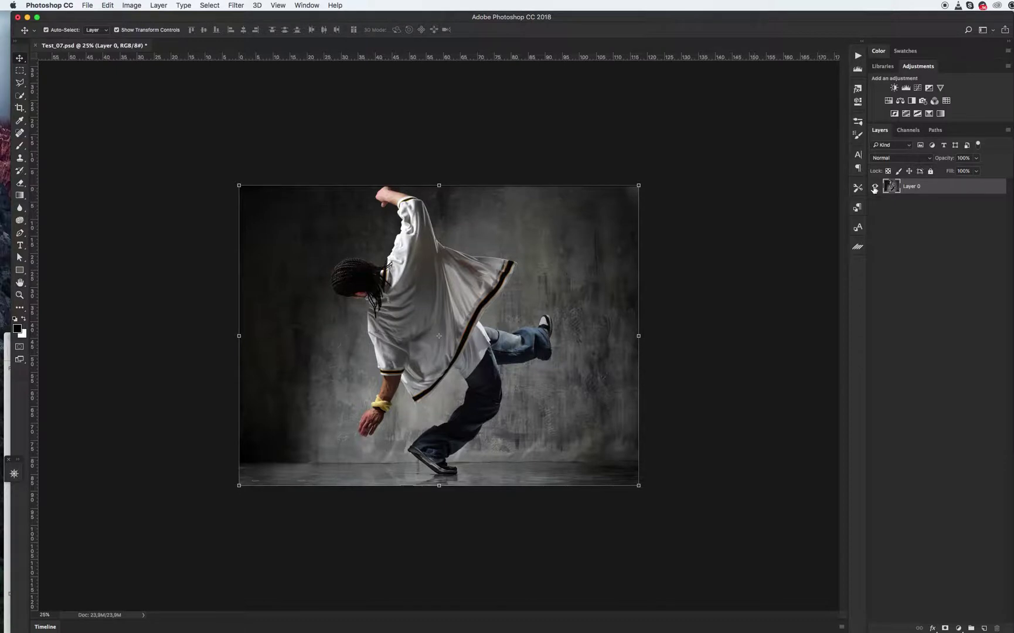
pyautogui.click(895, 211)
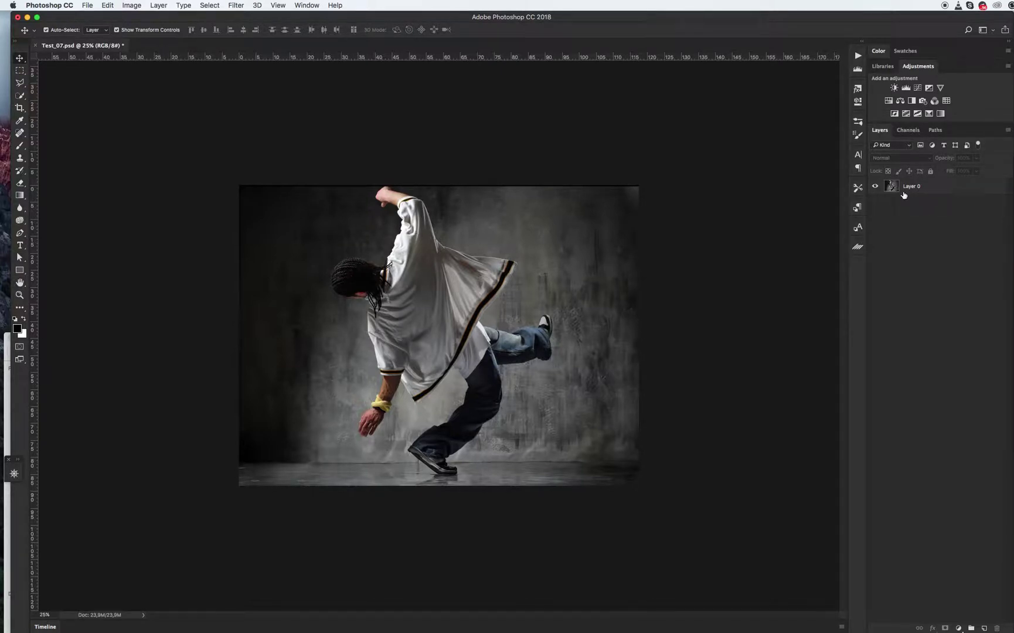
pyautogui.click(934, 191)
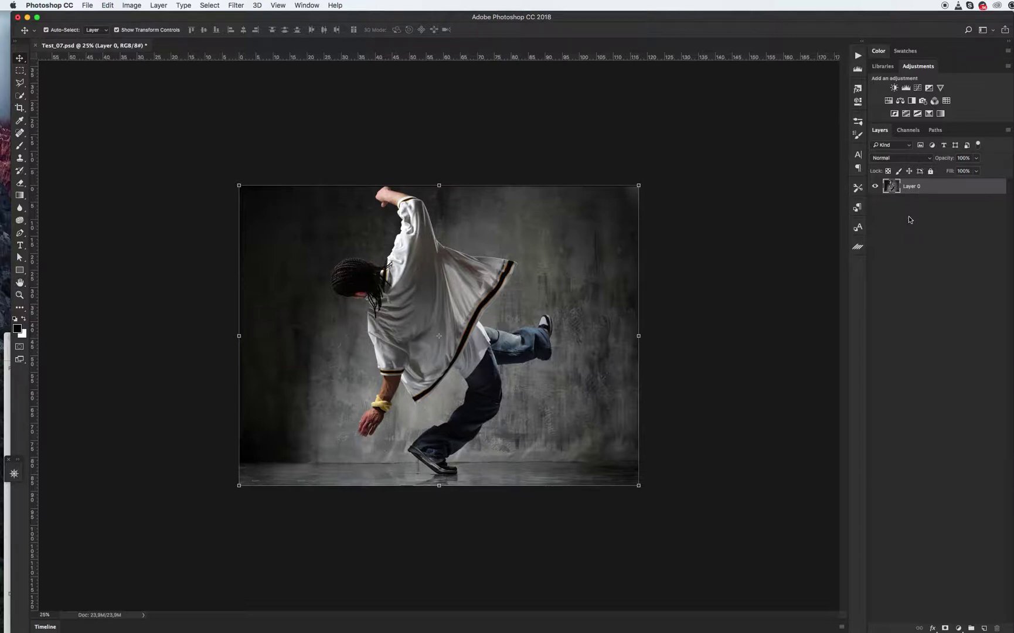
pyautogui.doubleClick(916, 187)
pyautogui.write('Backround')
pyautogui.press('Return')
pyautogui.click(930, 171)
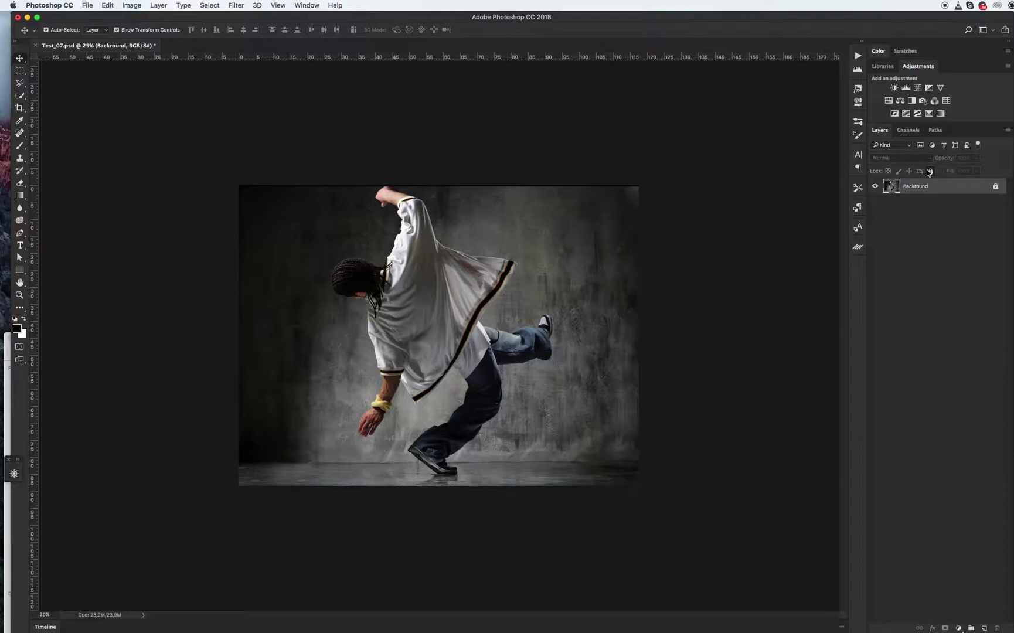
pyautogui.click(995, 187)
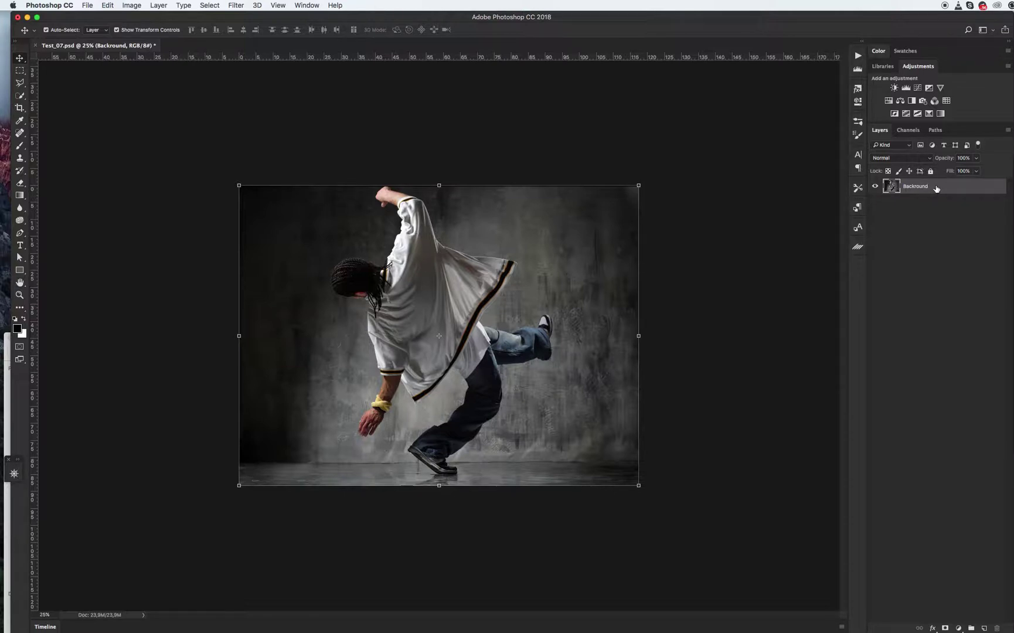
# Step: Convert the photo layer into a locked Background using Layer > New > Background from Layer
pyautogui.click(157, 6)
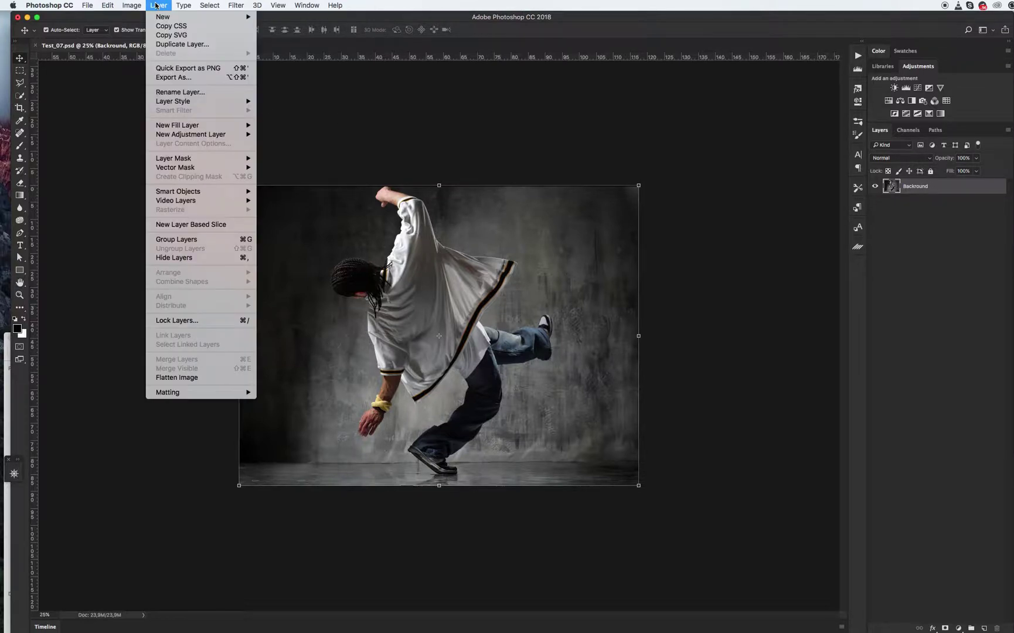
pyautogui.moveTo(160, 17)
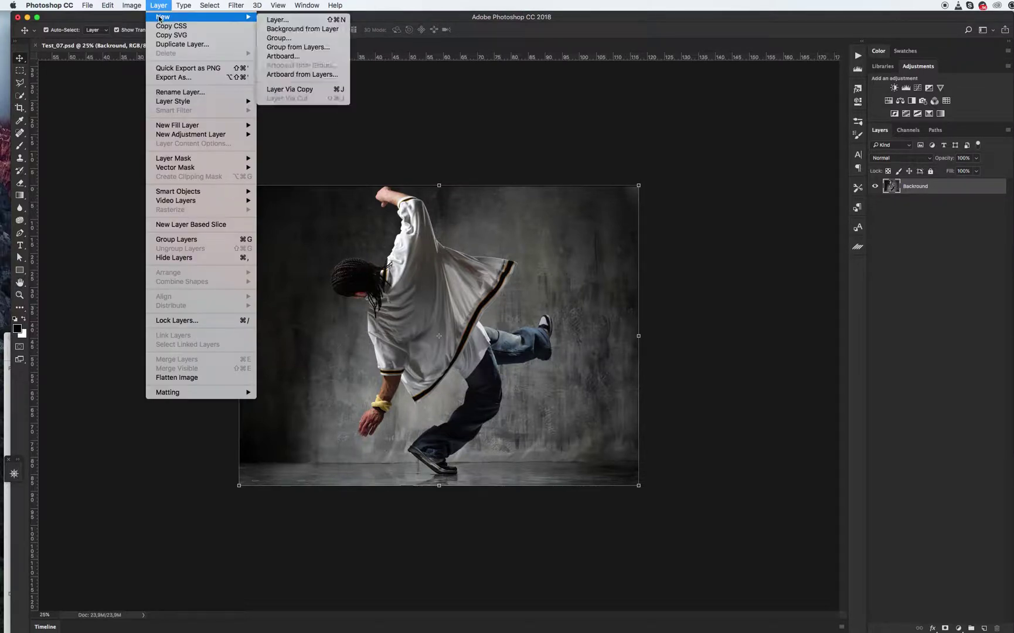
pyautogui.click(301, 29)
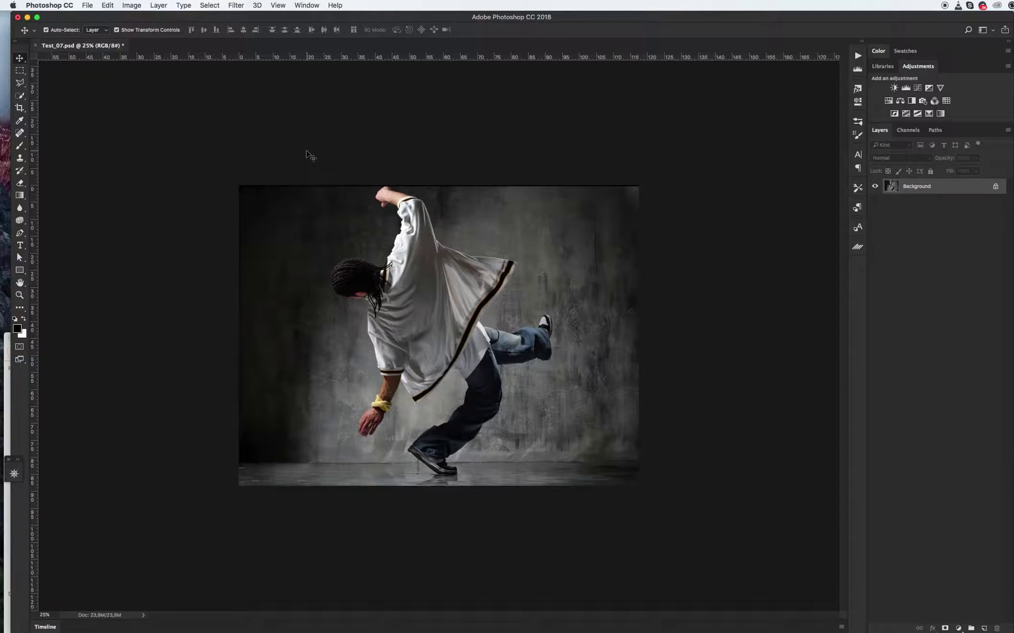
pyautogui.click(130, 6)
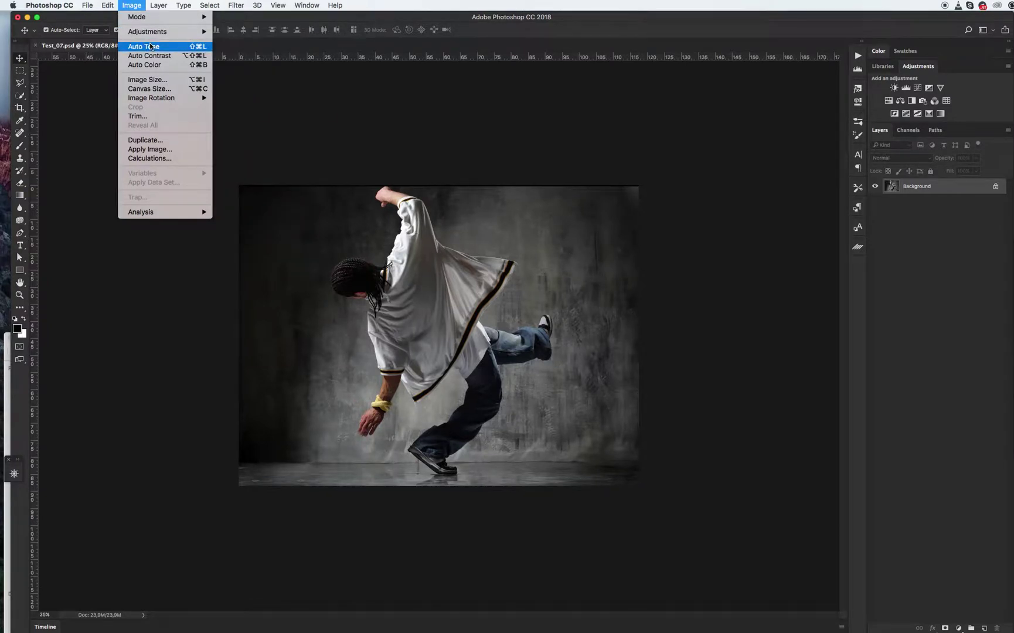
pyautogui.moveTo(154, 17)
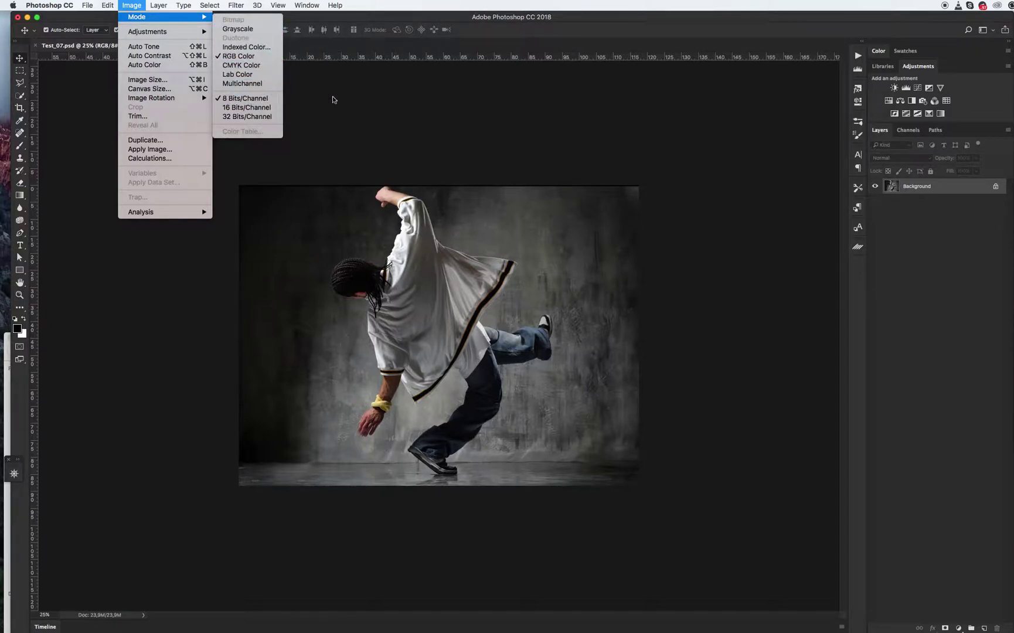
pyautogui.click(352, 99)
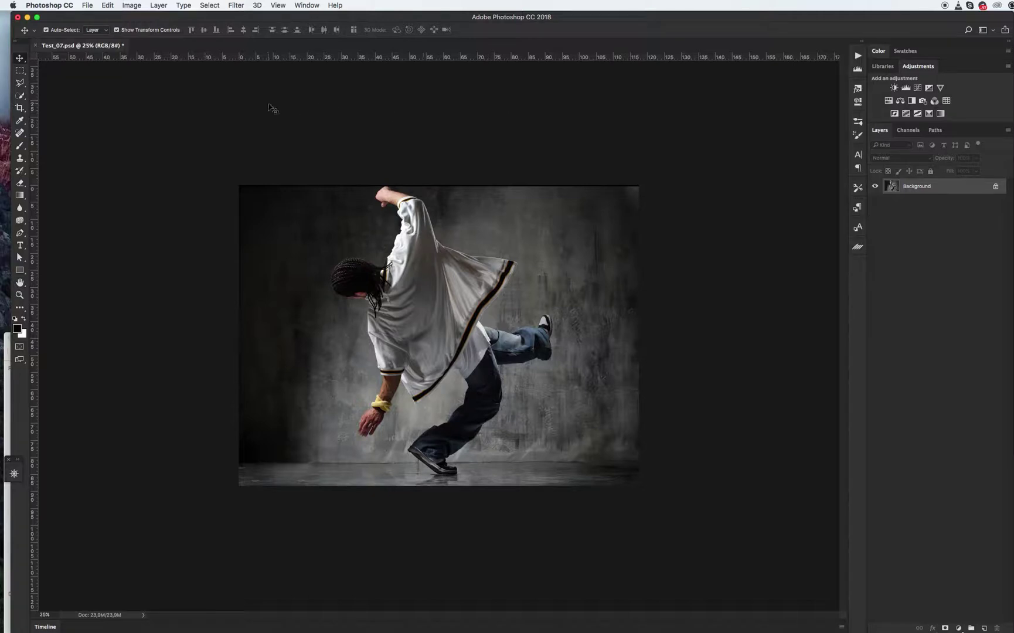
pyautogui.press('super')
pyautogui.press('super+alt+i')
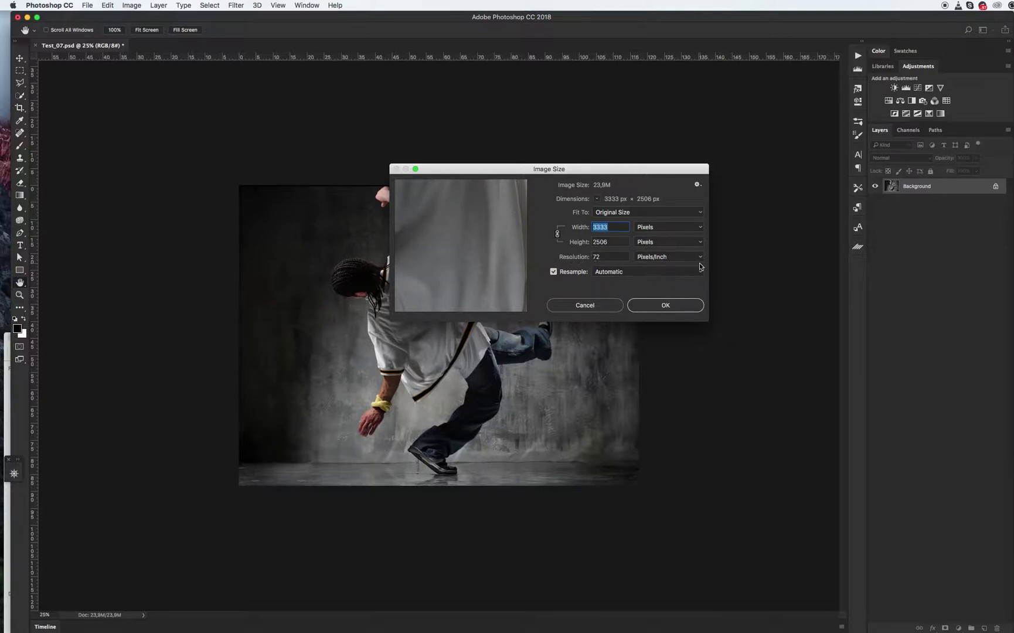
pyautogui.click(669, 305)
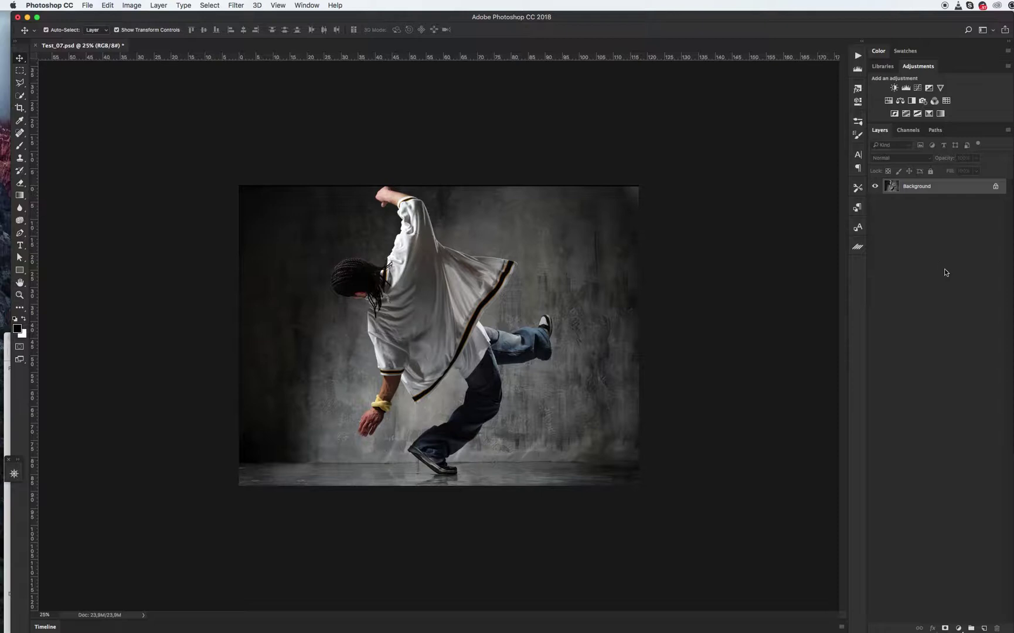
pyautogui.click(984, 627)
# Step: Name the new empty layer 'brush'
pyautogui.doubleClick(912, 186)
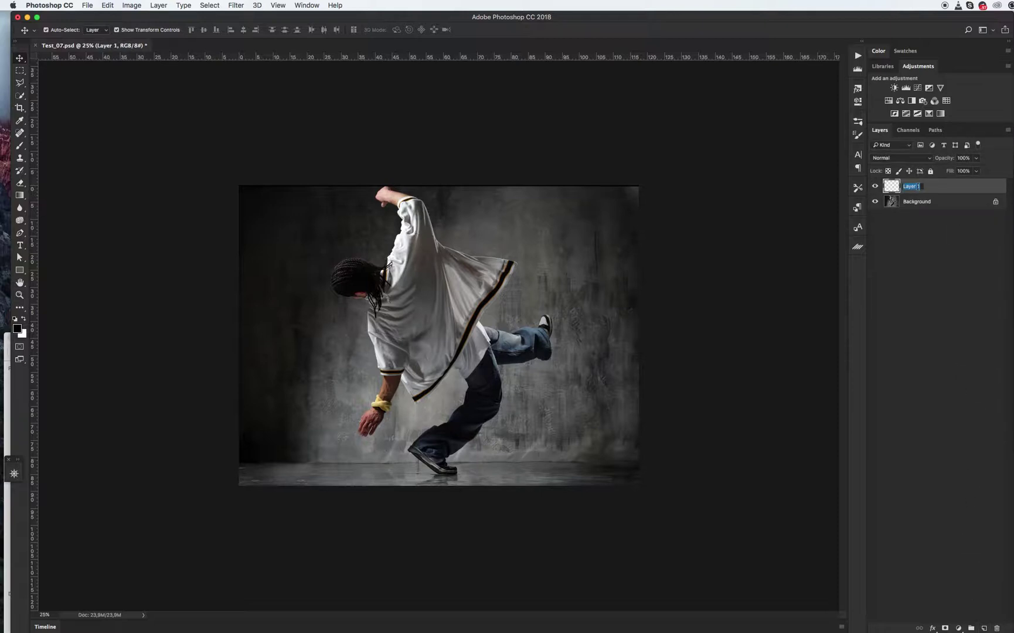
pyautogui.write('brush')
pyautogui.press('Return')
# Step: Pick a hard round brush preset at 150 px size
pyautogui.press('b')
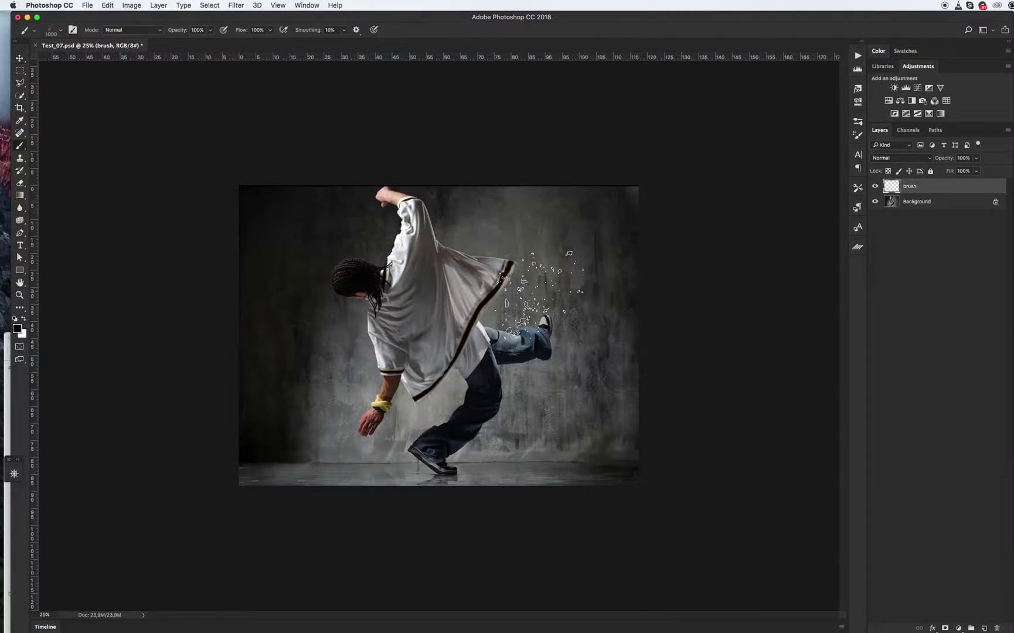
pyautogui.rightClick(545, 291)
pyautogui.scroll(5, 674, 457)
pyautogui.click(562, 380)
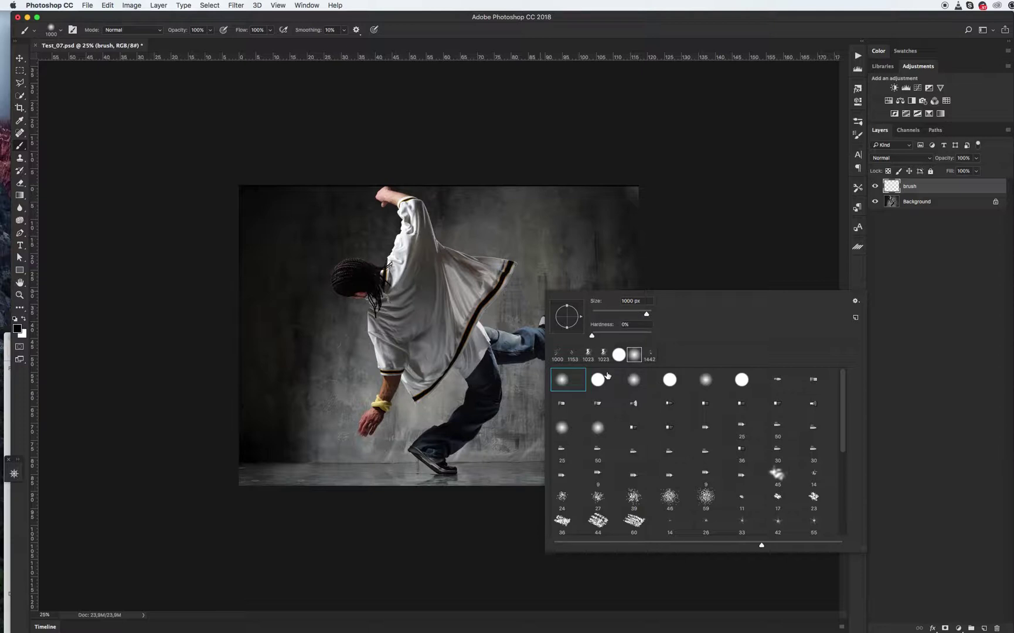
pyautogui.doubleClick(630, 301)
pyautogui.write('150')
pyautogui.press('Return')
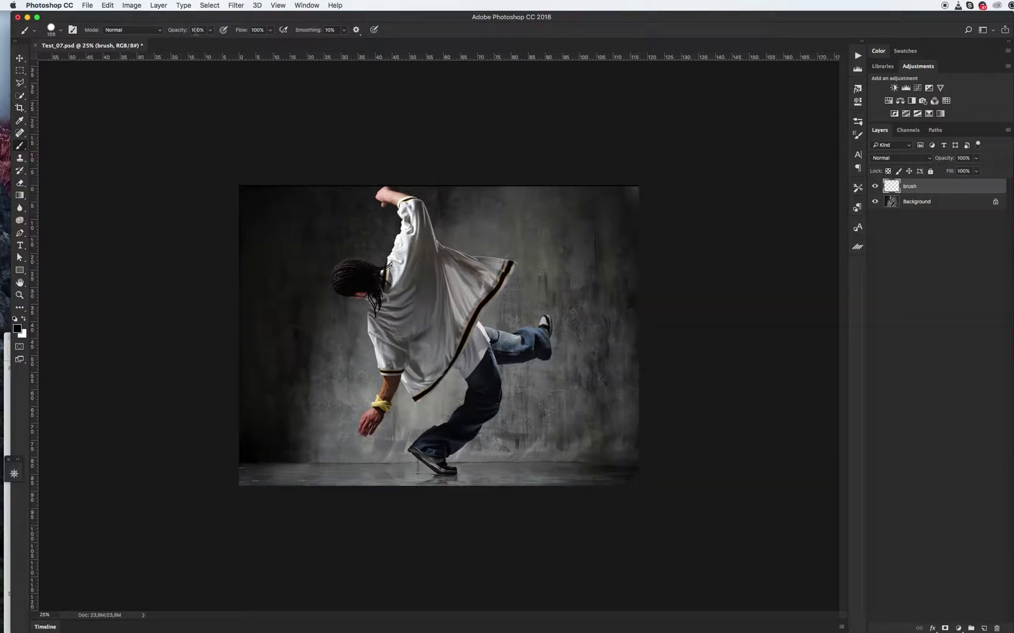
# Step: Set the foreground colour to pure bright red and shrink the brush to 80 px
pyautogui.click(19, 330)
pyautogui.click(864, 319)
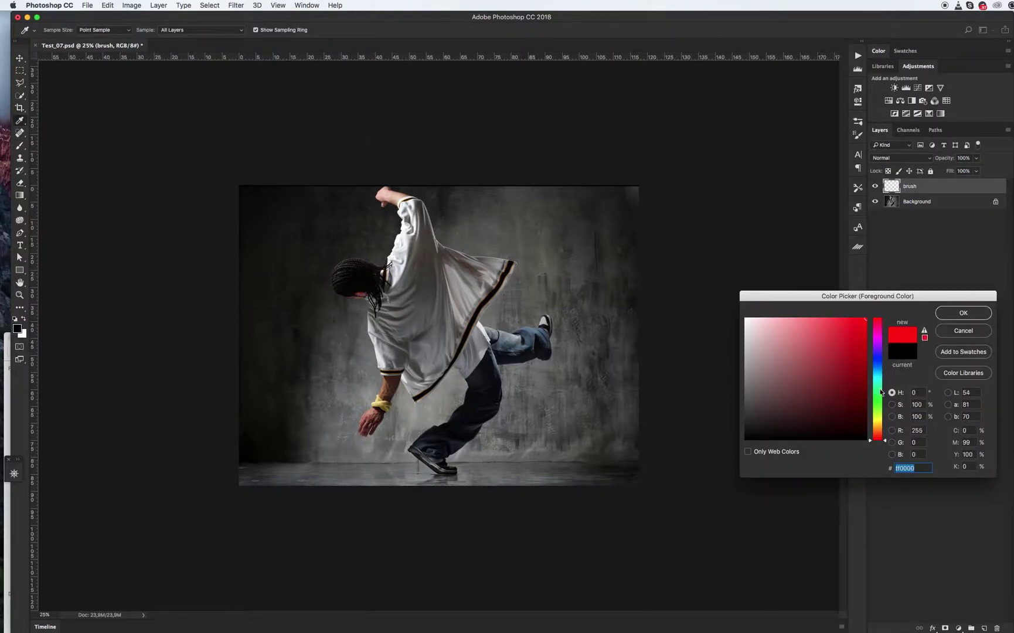
pyautogui.click(877, 408)
pyautogui.click(866, 341)
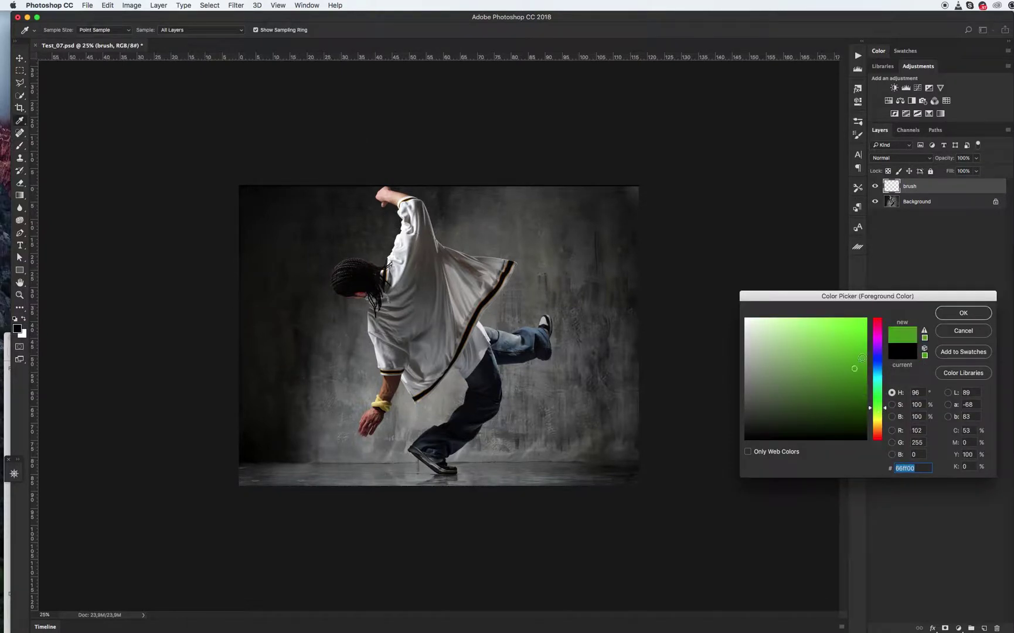
pyautogui.click(956, 313)
pyautogui.press('b')
pyautogui.rightClick(555, 307)
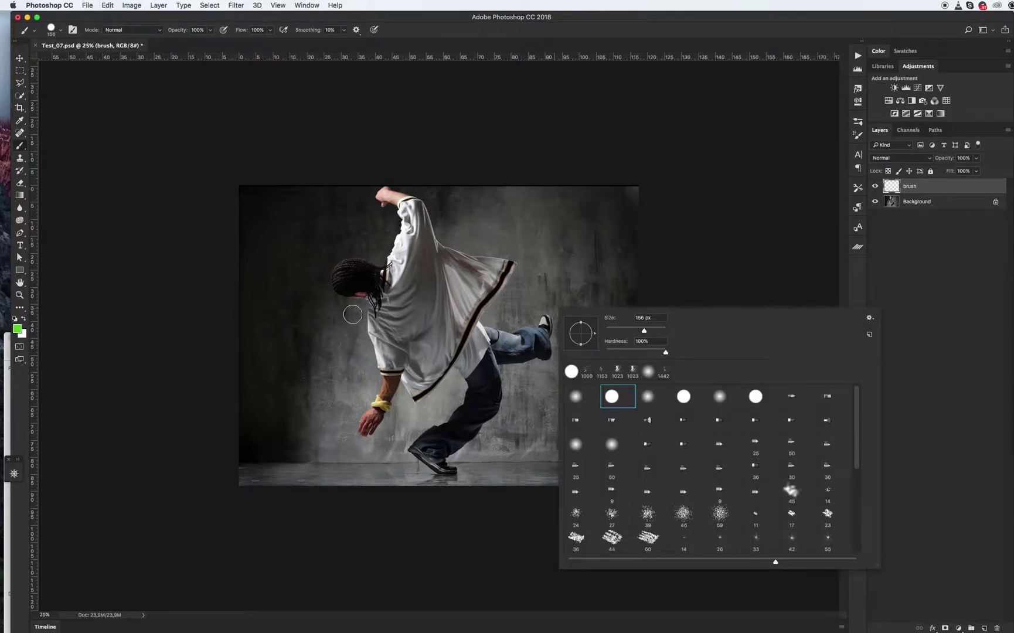
pyautogui.click(17, 328)
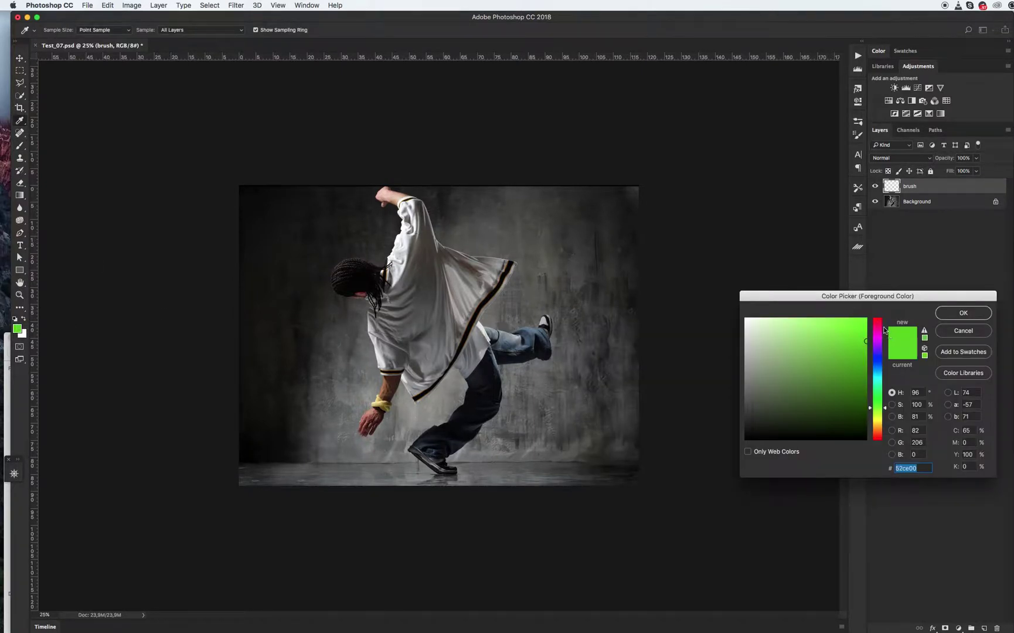
pyautogui.moveTo(879, 331); pyautogui.dragTo(868, 312)
pyautogui.click(867, 318)
pyautogui.click(963, 314)
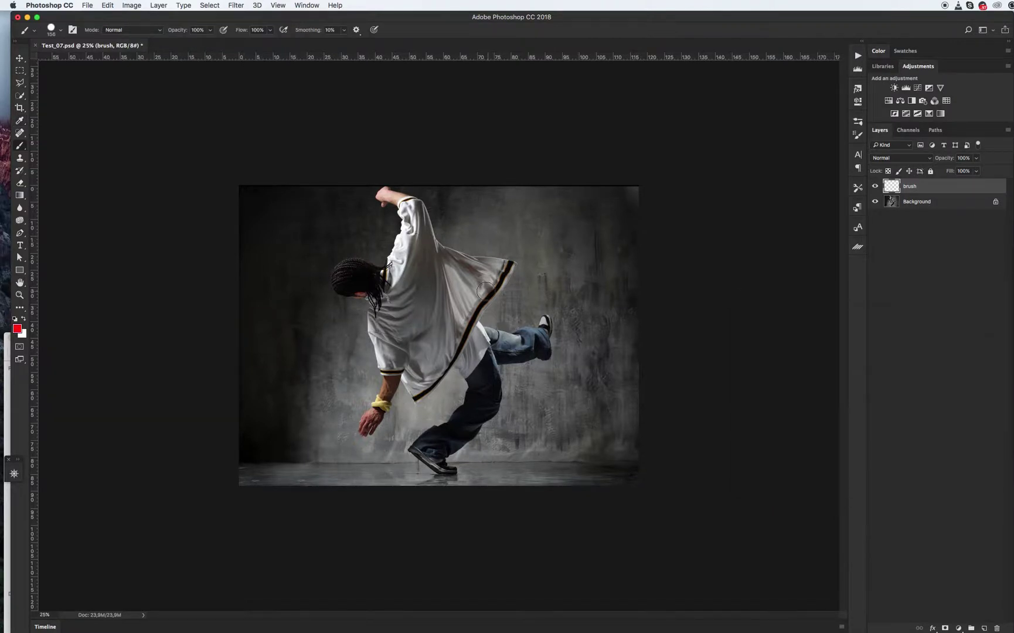
pyautogui.press('[')
pyautogui.press('[')
pyautogui.press('[')
pyautogui.press('[')
# Step: Paint solid red over the dancer's entire figure on the brush layer, then switch to Move
pyautogui.moveTo(383, 366)
pyautogui.mouseDown()
pyautogui.moveTo(371, 290)
pyautogui.moveTo(342, 286)
pyautogui.moveTo(340, 270)
pyautogui.moveTo(381, 272)
pyautogui.moveTo(345, 278)
pyautogui.moveTo(380, 286)
pyautogui.moveTo(387, 392)
pyautogui.moveTo(371, 423)
pyautogui.moveTo(402, 366)
pyautogui.moveTo(414, 396)
pyautogui.moveTo(452, 344)
pyautogui.moveTo(478, 380)
pyautogui.moveTo(479, 407)
pyautogui.moveTo(431, 434)
pyautogui.moveTo(434, 454)
pyautogui.moveTo(460, 431)
pyautogui.moveTo(427, 448)
pyautogui.moveTo(477, 410)
pyautogui.mouseUp()
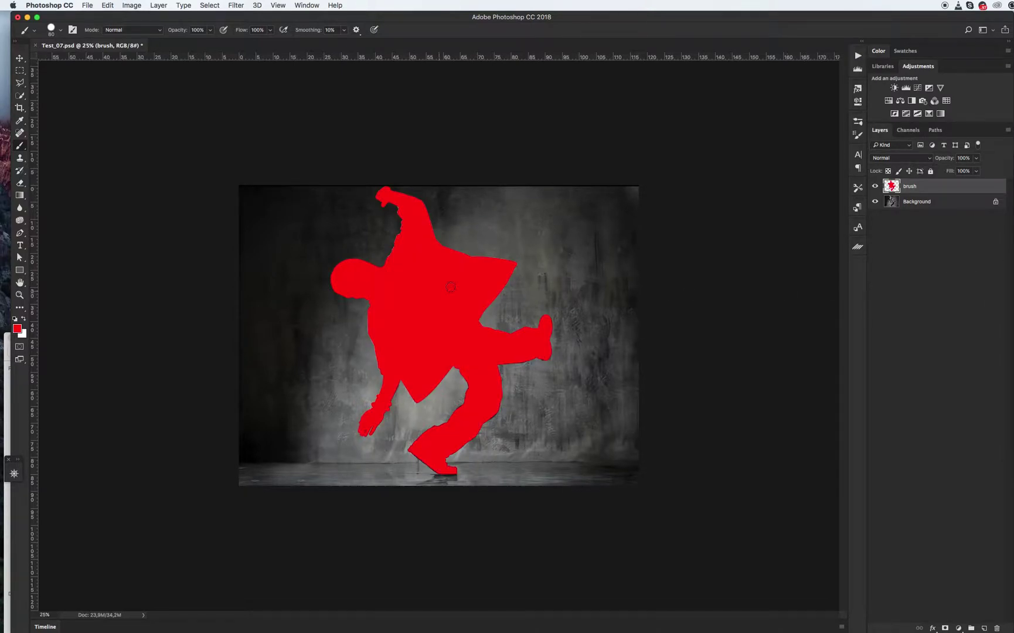
pyautogui.press('v')
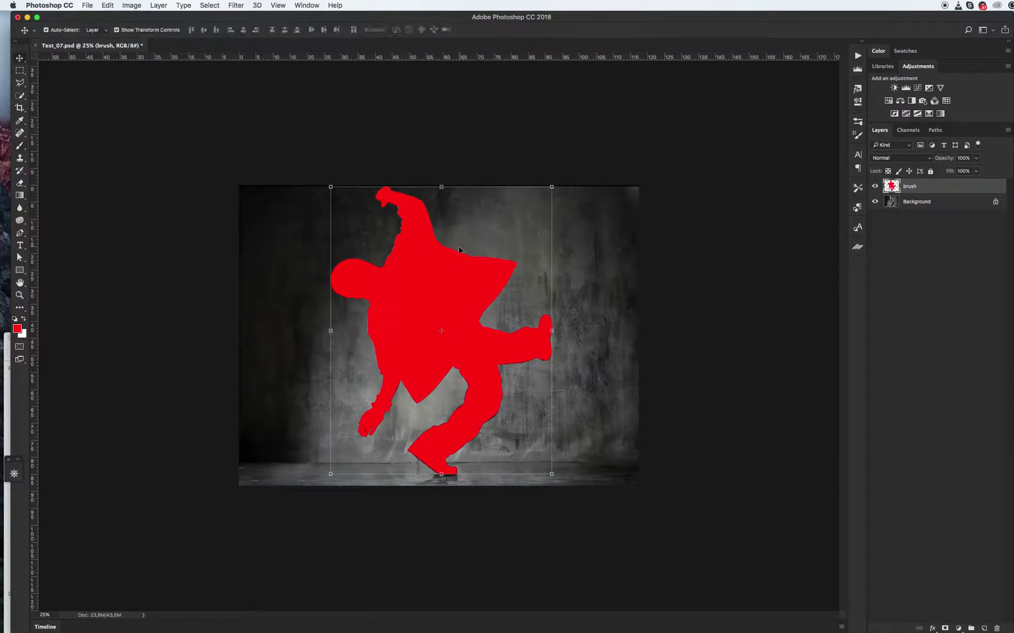
pyautogui.click(493, 138)
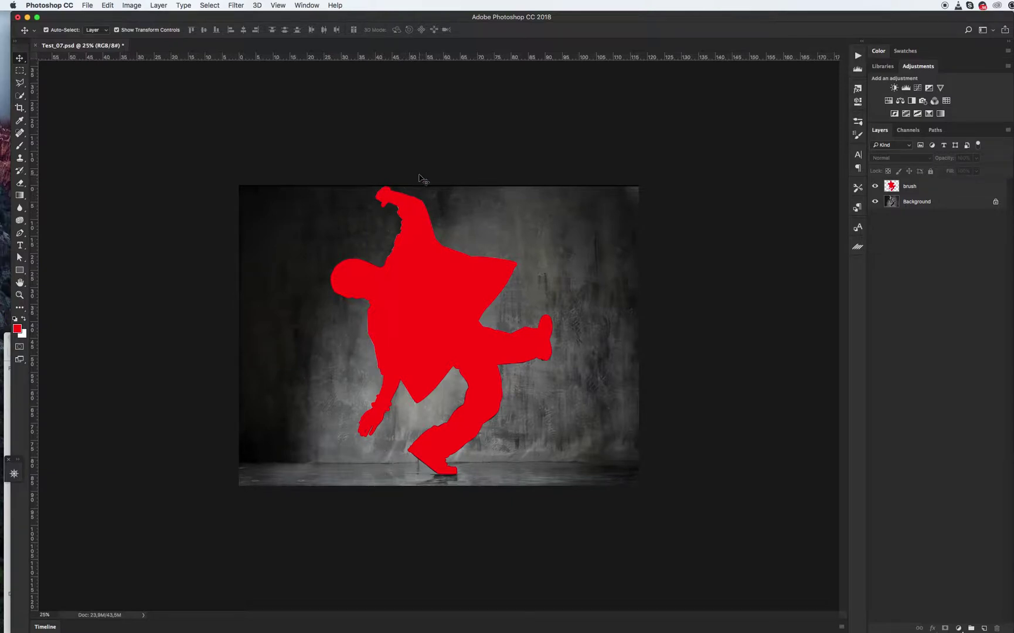
# Step: Crop the canvas outward to a square, adding white bands above and below the photo
pyautogui.press('c')
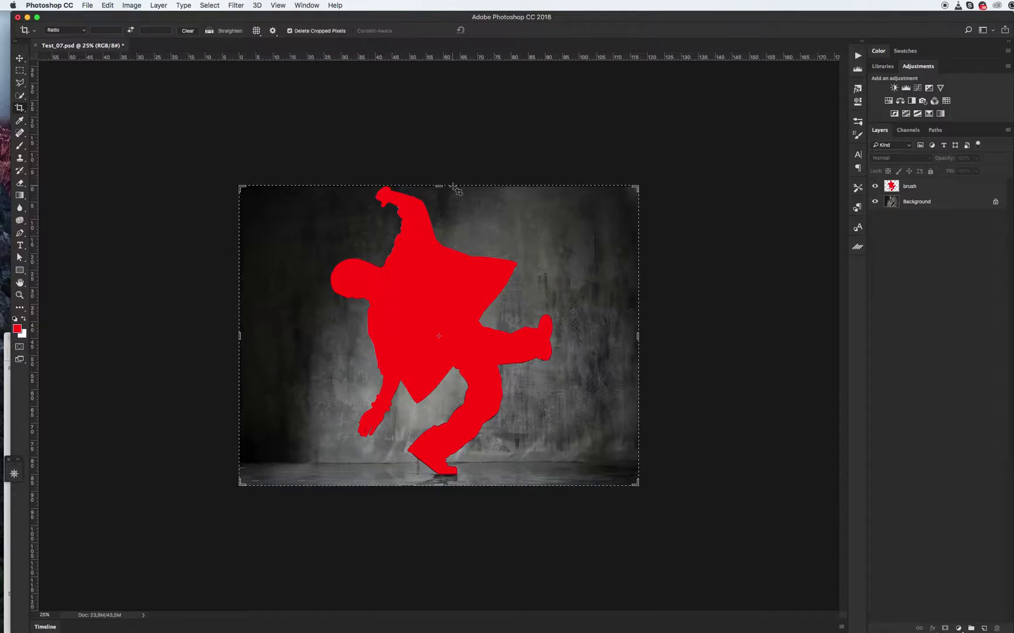
pyautogui.click(439, 185)
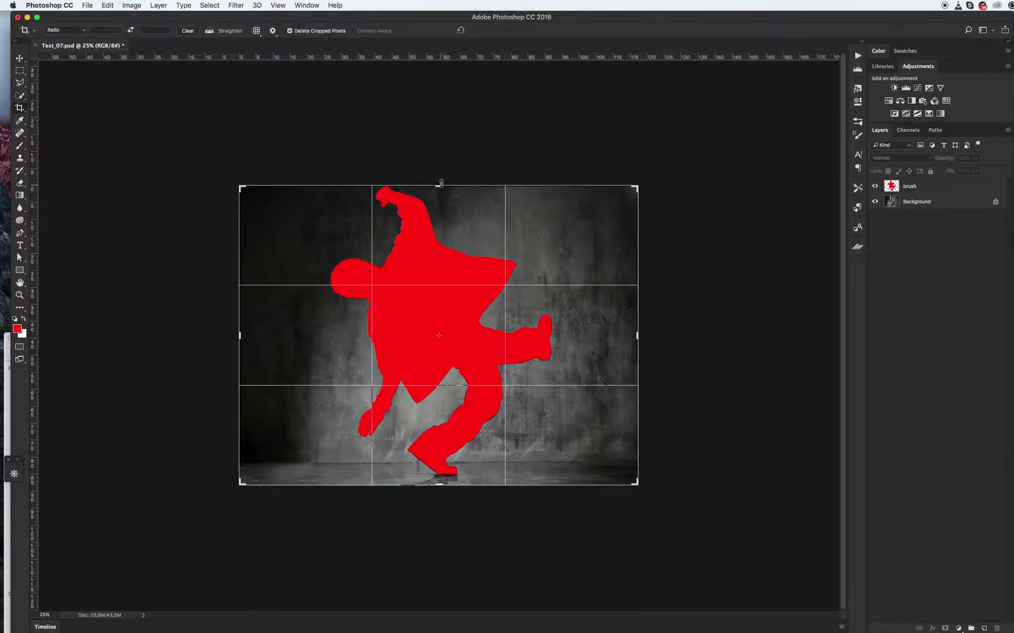
pyautogui.moveTo(442, 183); pyautogui.dragTo(444, 142)
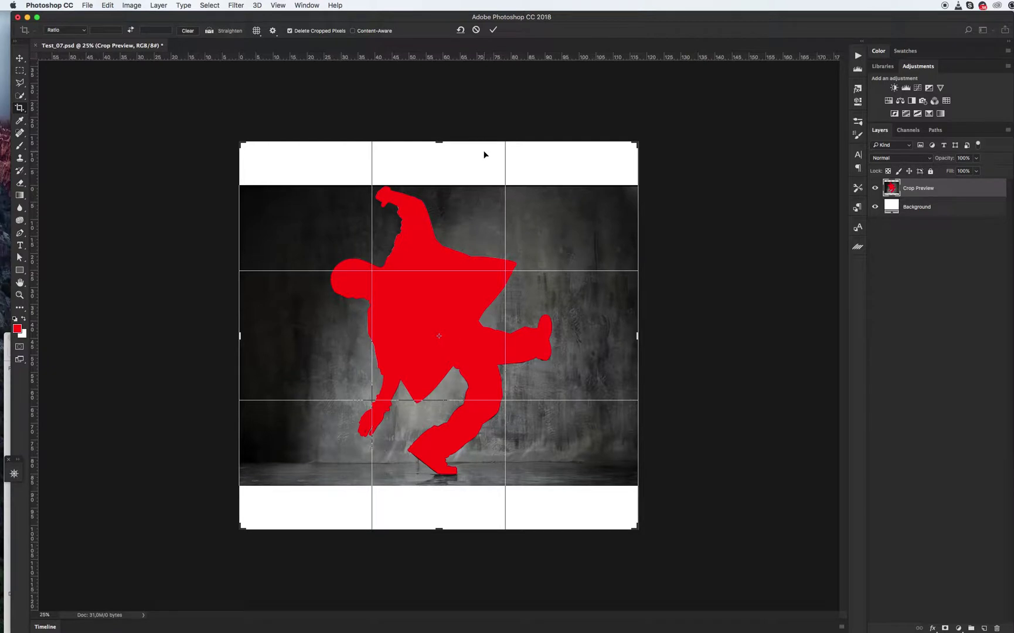
pyautogui.moveTo(439, 141); pyautogui.dragTo(438, 135)
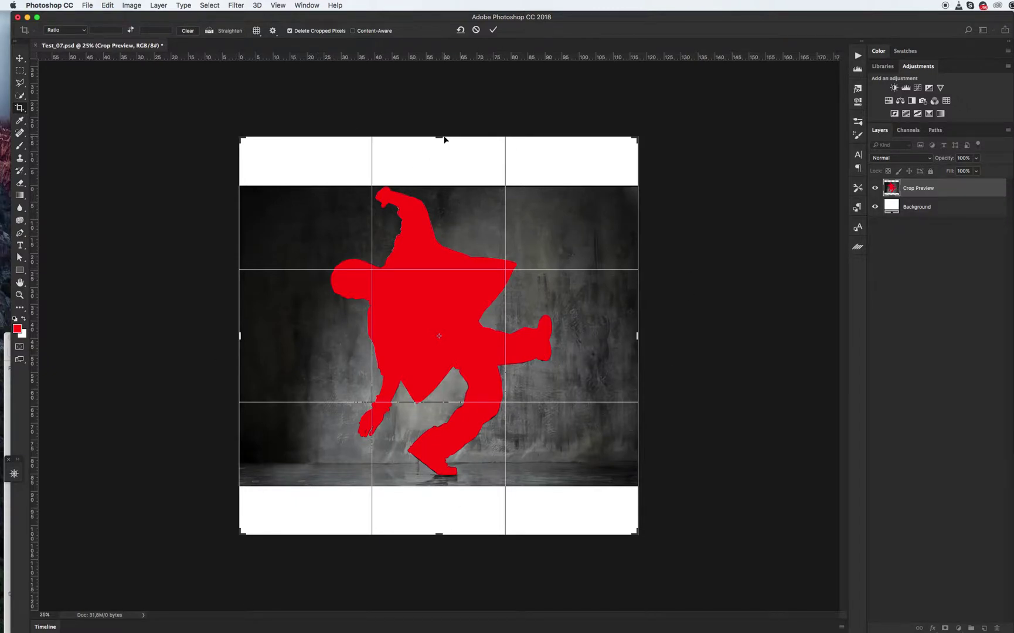
pyautogui.press('Return')
pyautogui.press('v')
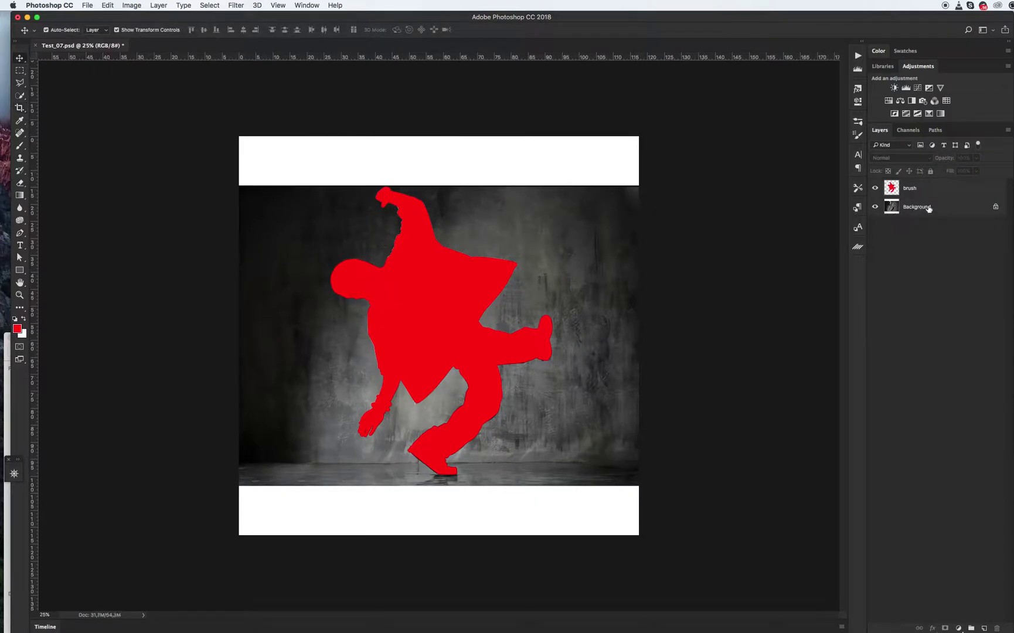
pyautogui.click(924, 191)
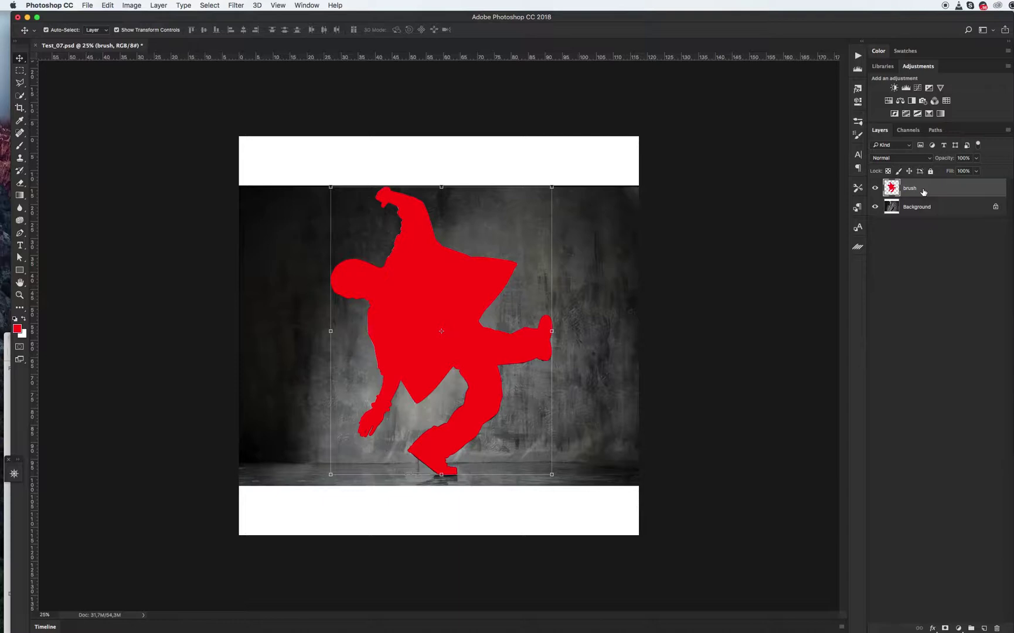
# Step: Play Animated Allure's Step 1: Static Image to generate the golden particle burst around the dancer
pyautogui.click(857, 55)
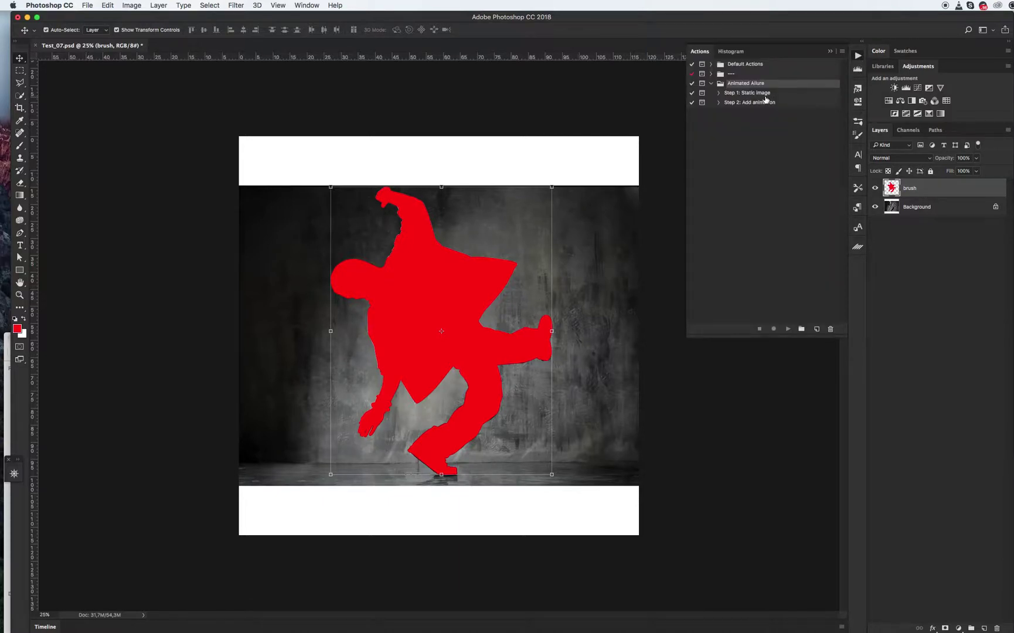
pyautogui.click(764, 95)
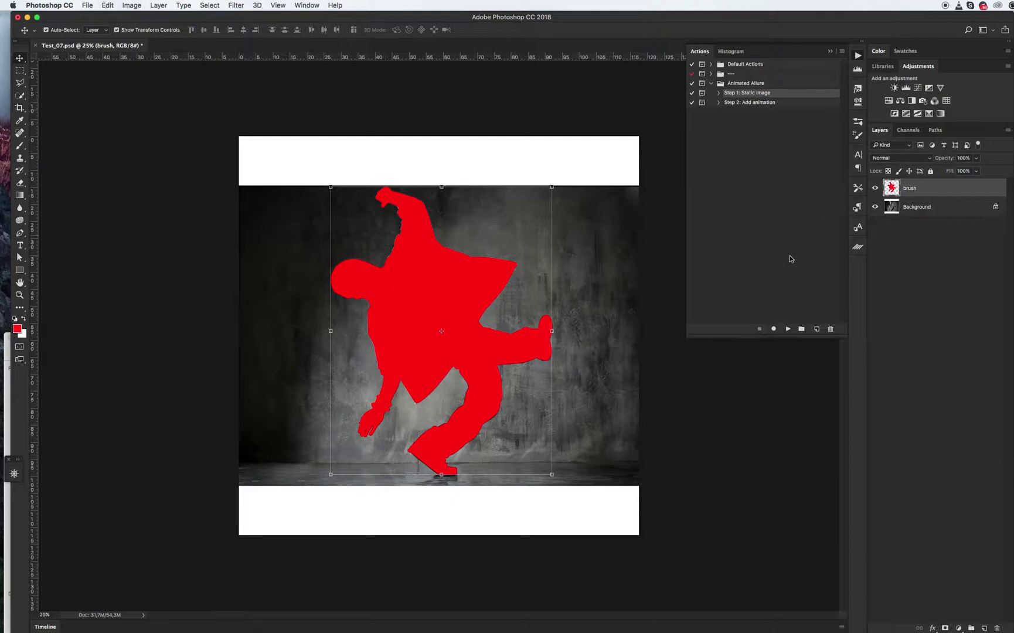
pyautogui.click(788, 329)
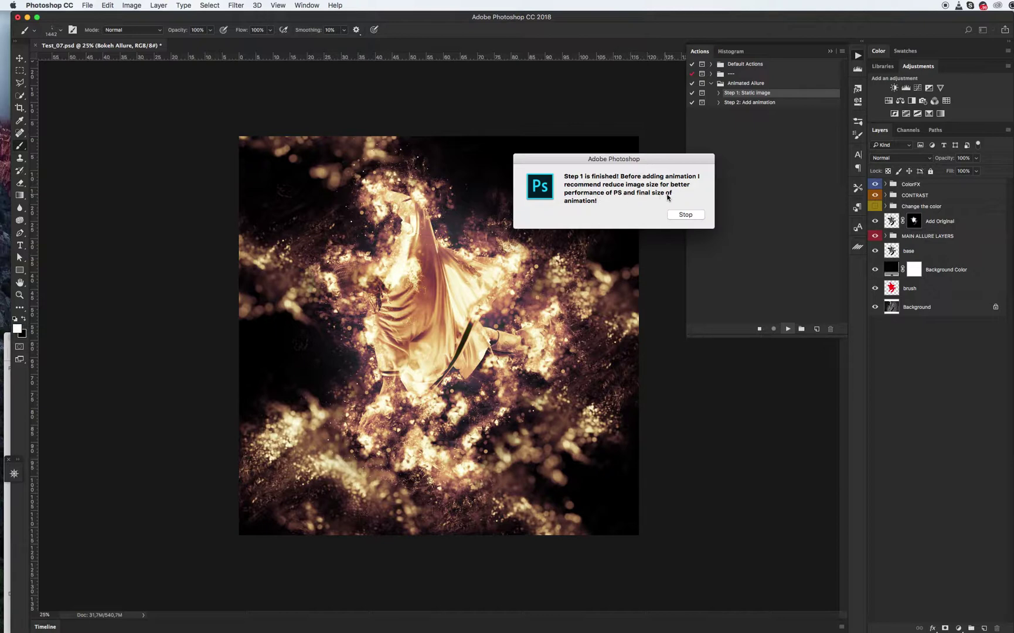
pyautogui.click(690, 216)
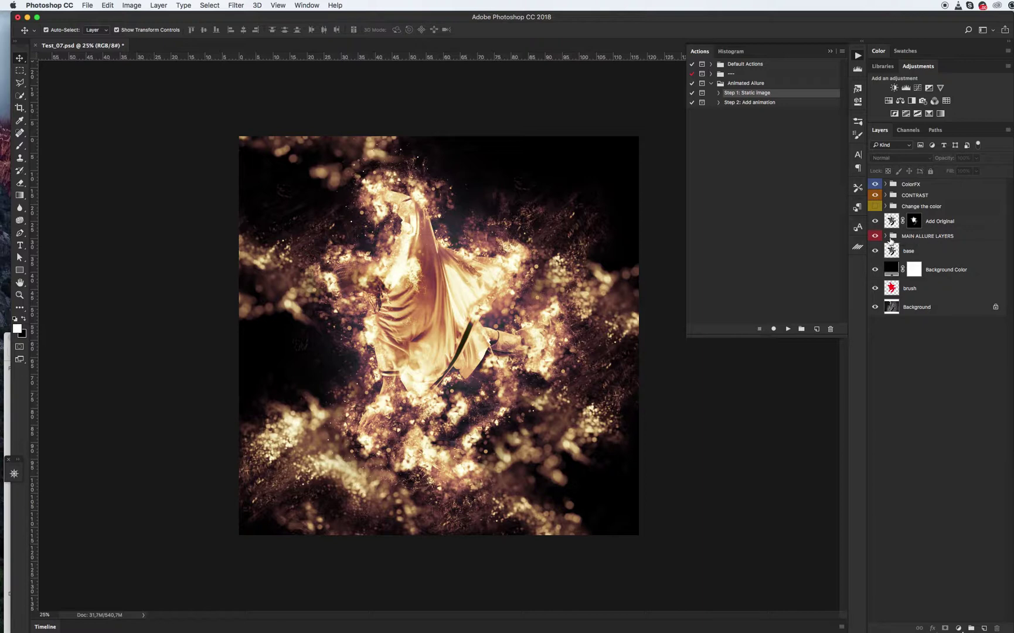
# Step: Expand MAIN ALLURE LAYERS and Main Allure to reveal the Dust, Small, Big, Bokeh and Blur Allure layers
pyautogui.click(886, 236)
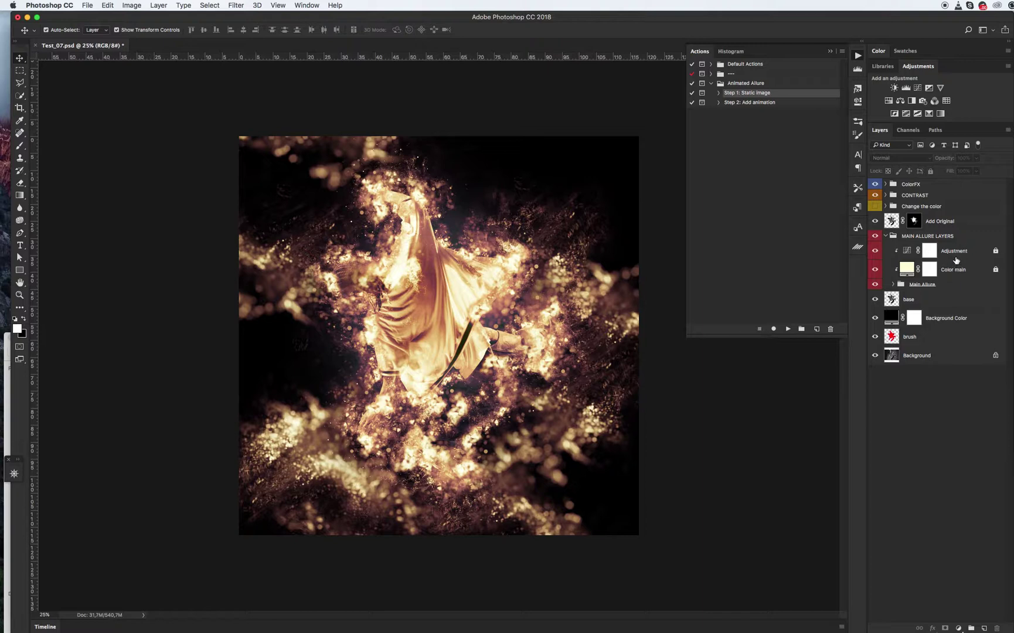
pyautogui.click(893, 284)
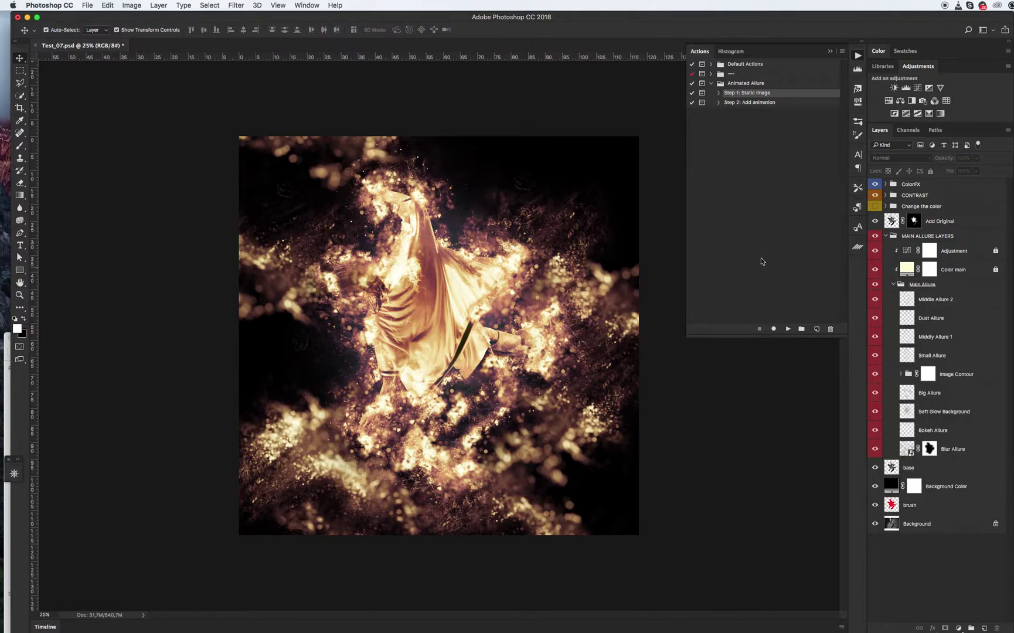
# Step: Enlarge the Middle Allure 2 layer to about 101.5% with Free Transform and commit
pyautogui.click(918, 301)
pyautogui.click(578, 161)
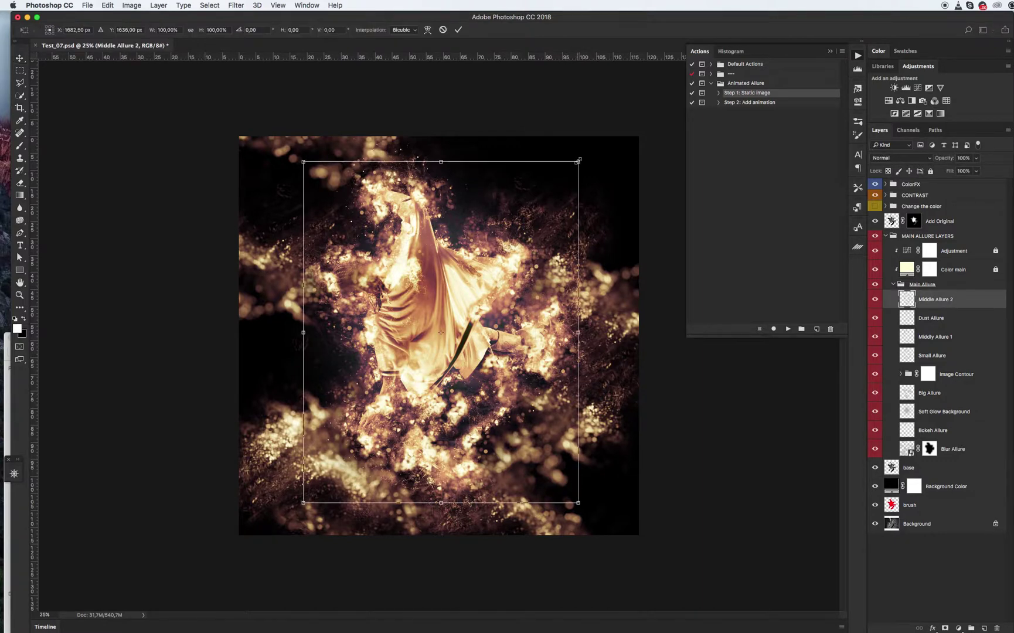
pyautogui.moveTo(579, 160); pyautogui.dragTo(580, 160)
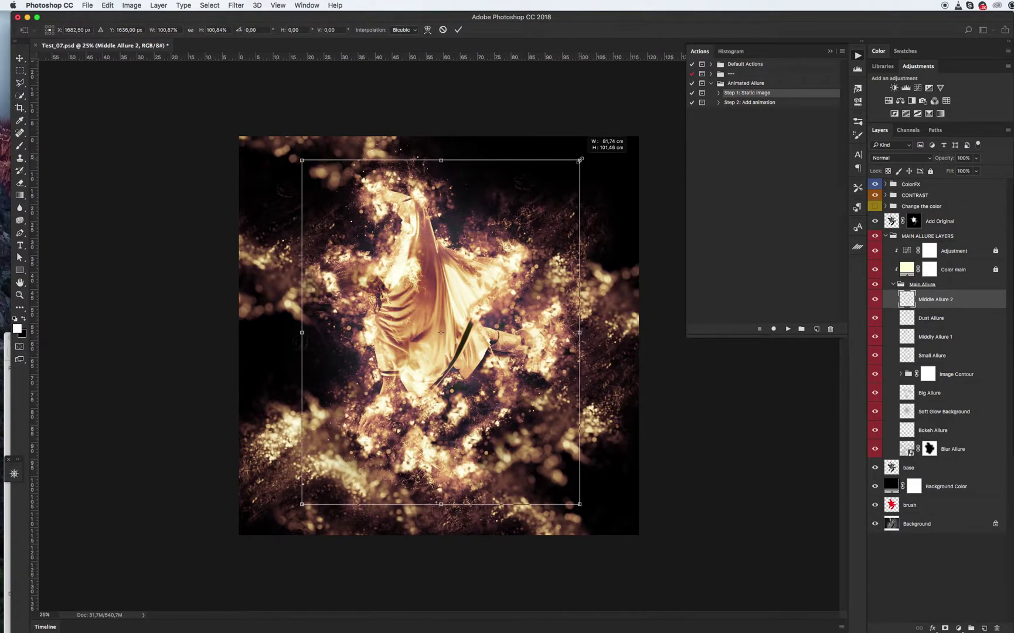
pyautogui.press('Return')
# Step: Check the Dust, Middly 1, Small and Big Allure layers, then collapse Main Allure and MAIN ALLURE LAYERS
pyautogui.click(932, 320)
pyautogui.click(932, 339)
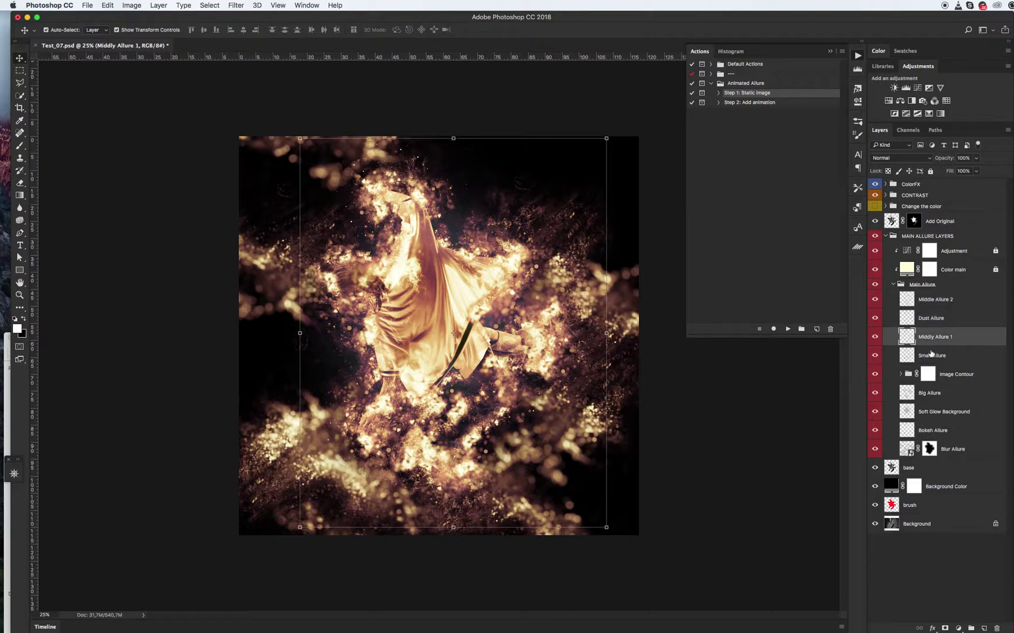
pyautogui.click(932, 355)
pyautogui.click(937, 395)
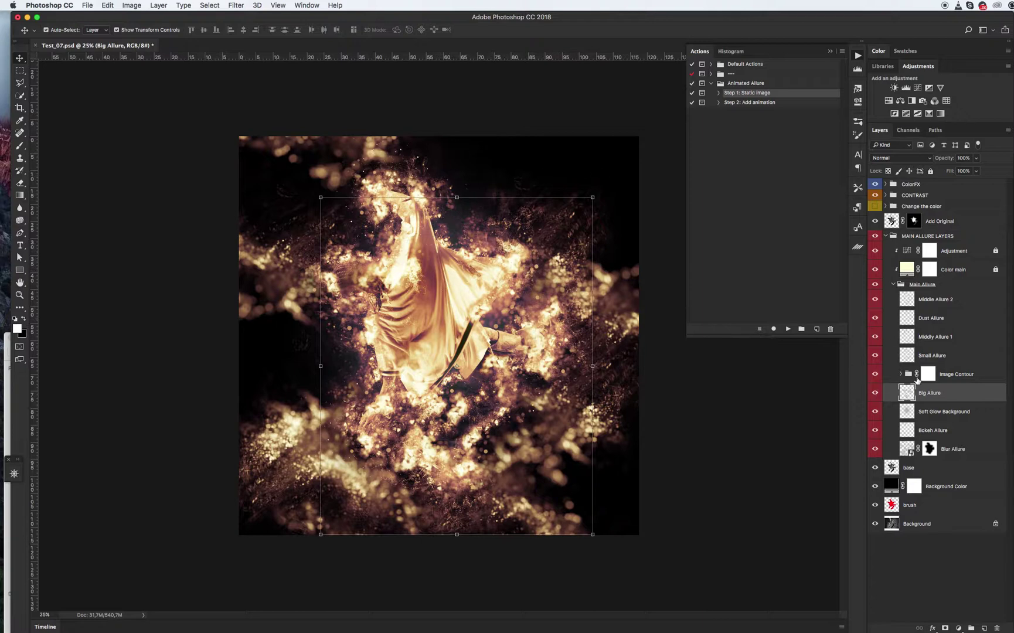
pyautogui.click(893, 284)
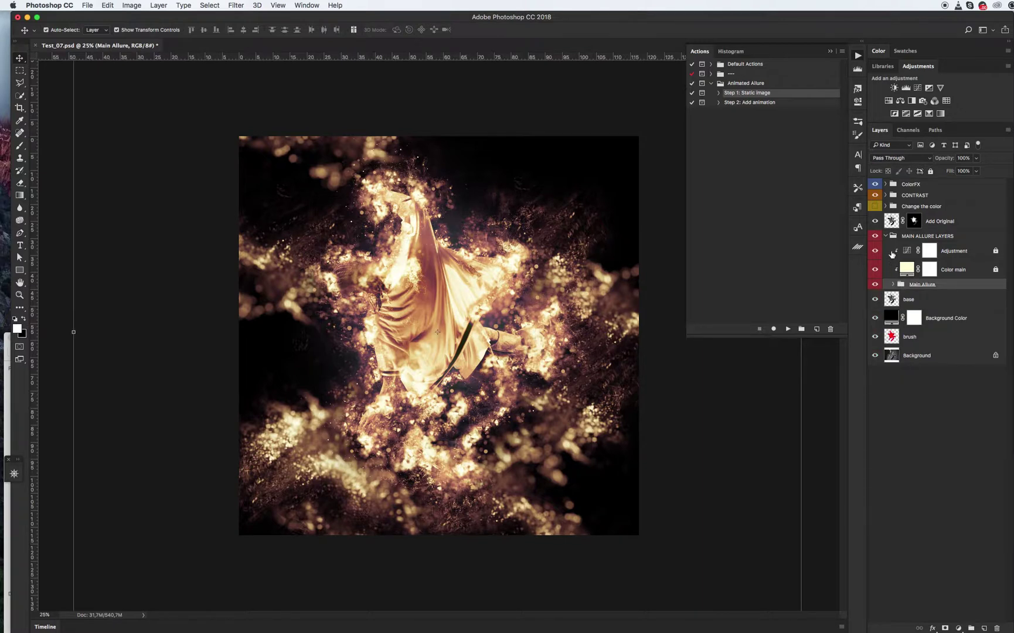
pyautogui.click(887, 236)
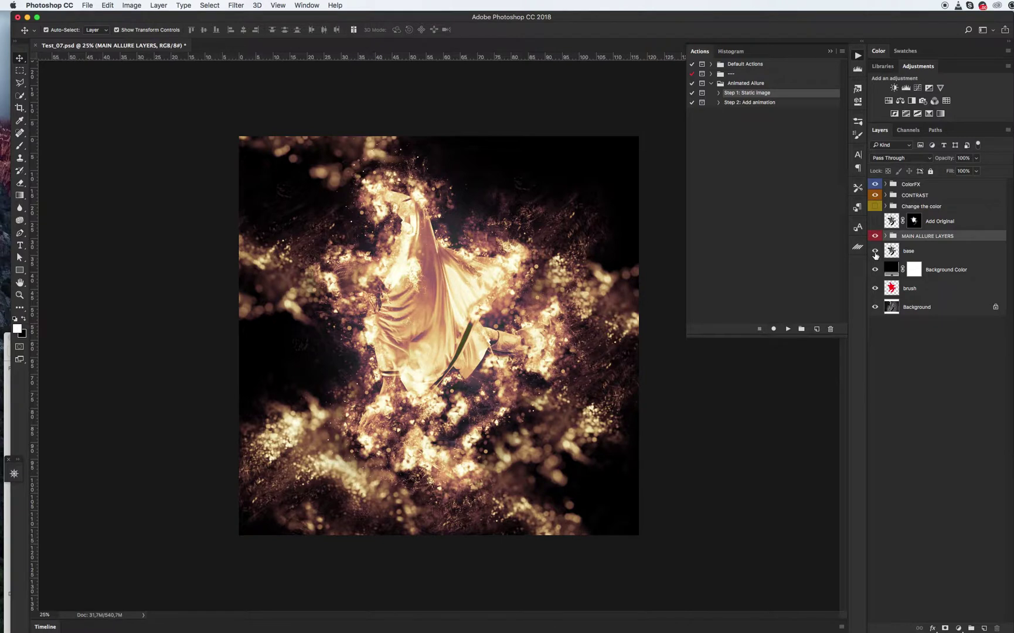
# Step: Toggle the Add Original layer off and on to compare, leaving it visible
pyautogui.click(877, 221)
pyautogui.click(876, 220)
pyautogui.click(875, 222)
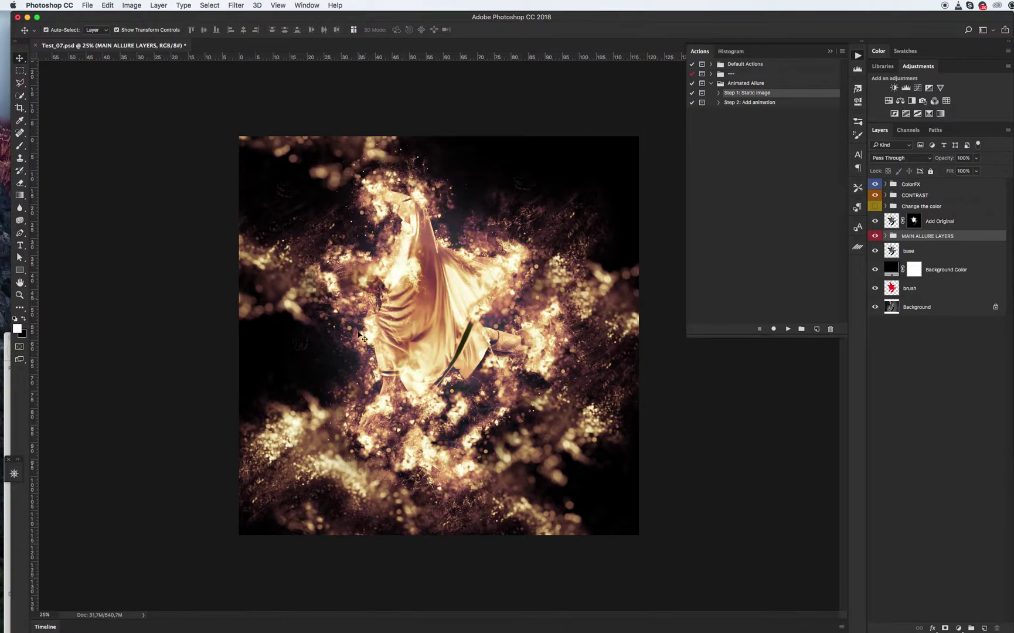
# Step: Turn on the Change the color group for teal particles, inspect its layers, then expand CONTRAST
pyautogui.click(916, 210)
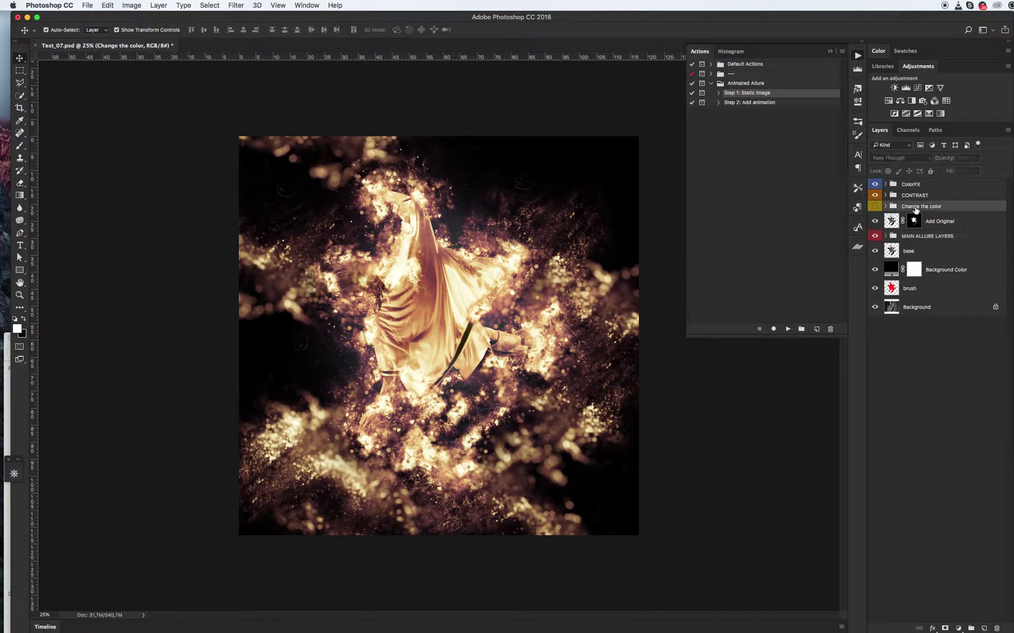
pyautogui.click(876, 207)
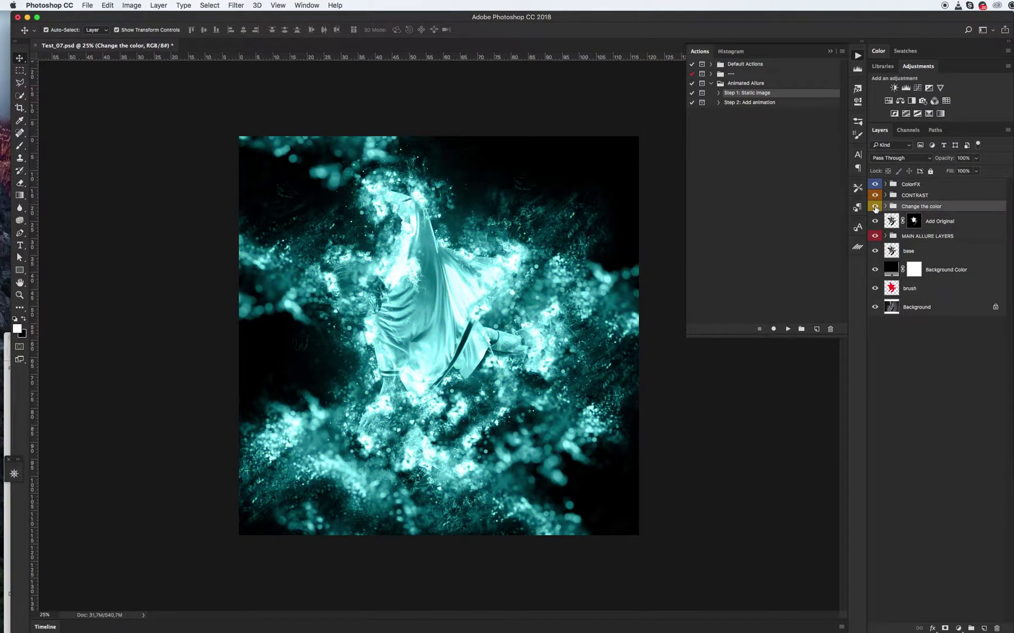
pyautogui.click(886, 206)
pyautogui.click(949, 223)
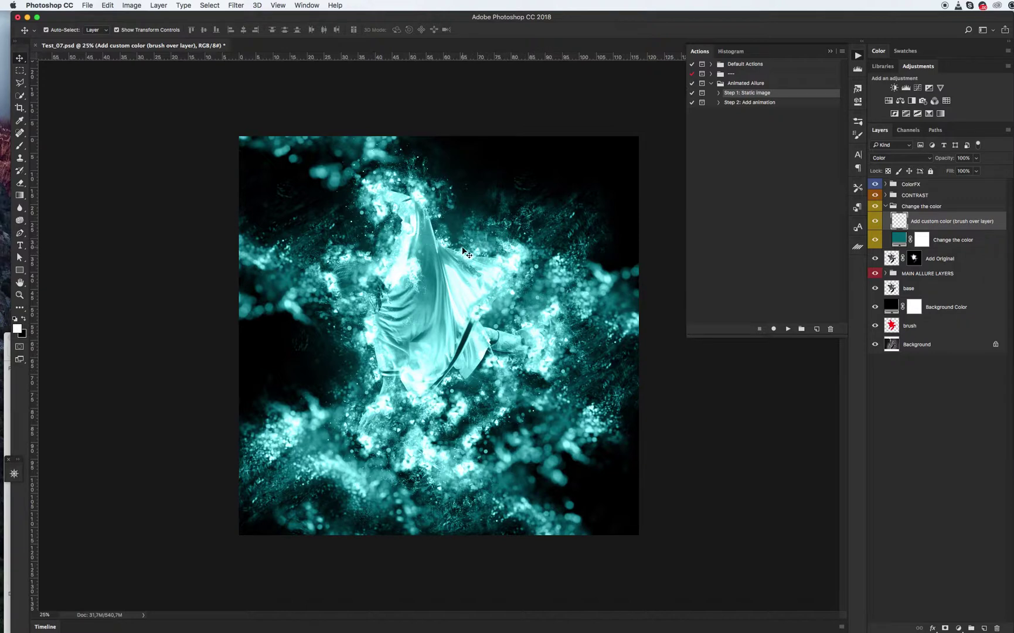
pyautogui.click(886, 206)
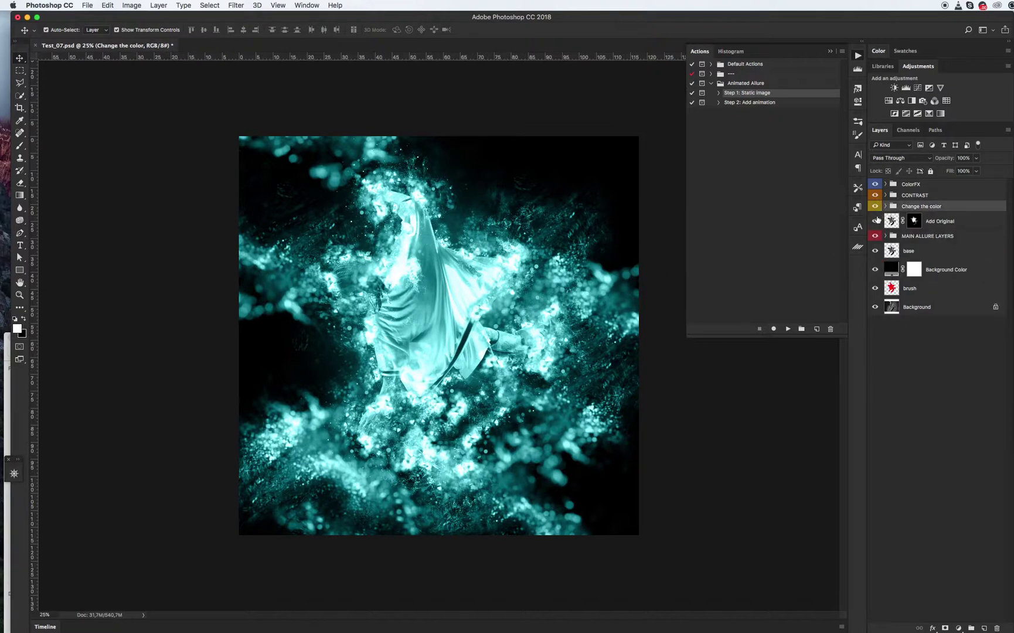
pyautogui.click(919, 195)
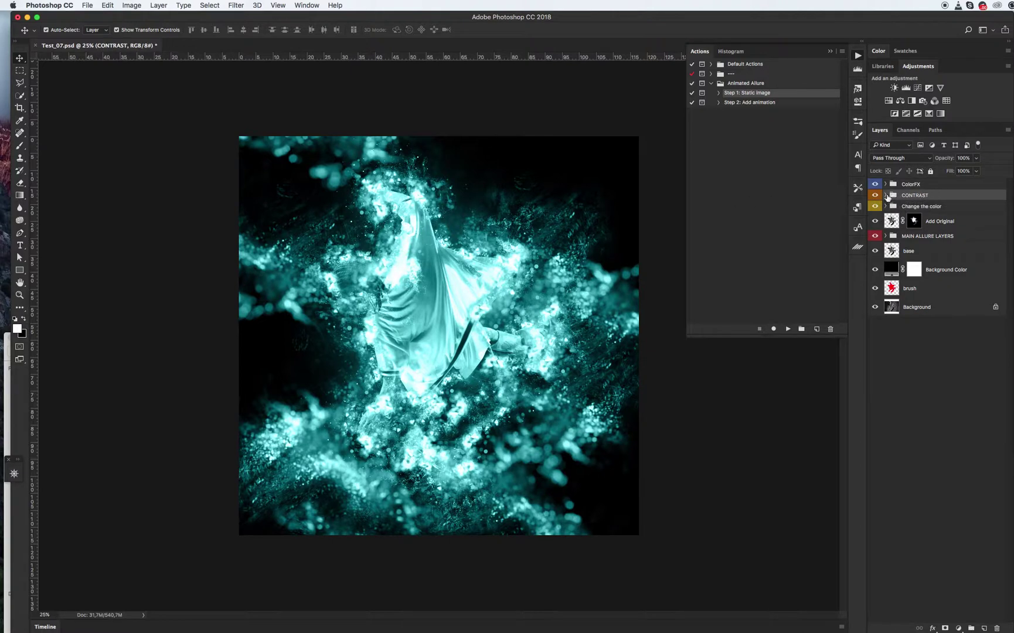
pyautogui.click(886, 195)
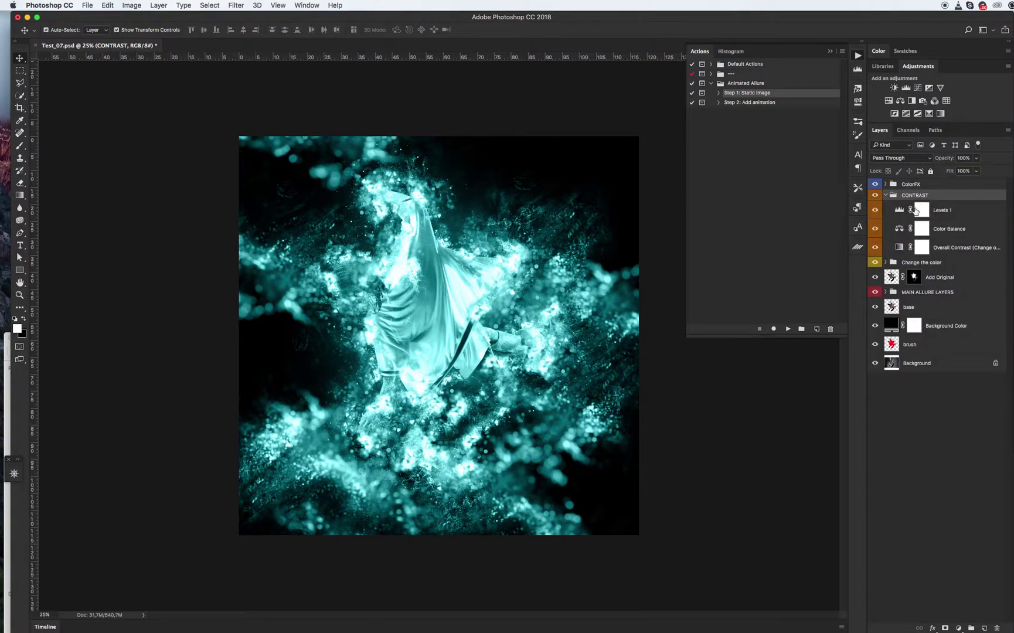
# Step: Hide Change the color and shift Color Balance Shadows toward red (+22), then return to Midtones
pyautogui.doubleClick(900, 229)
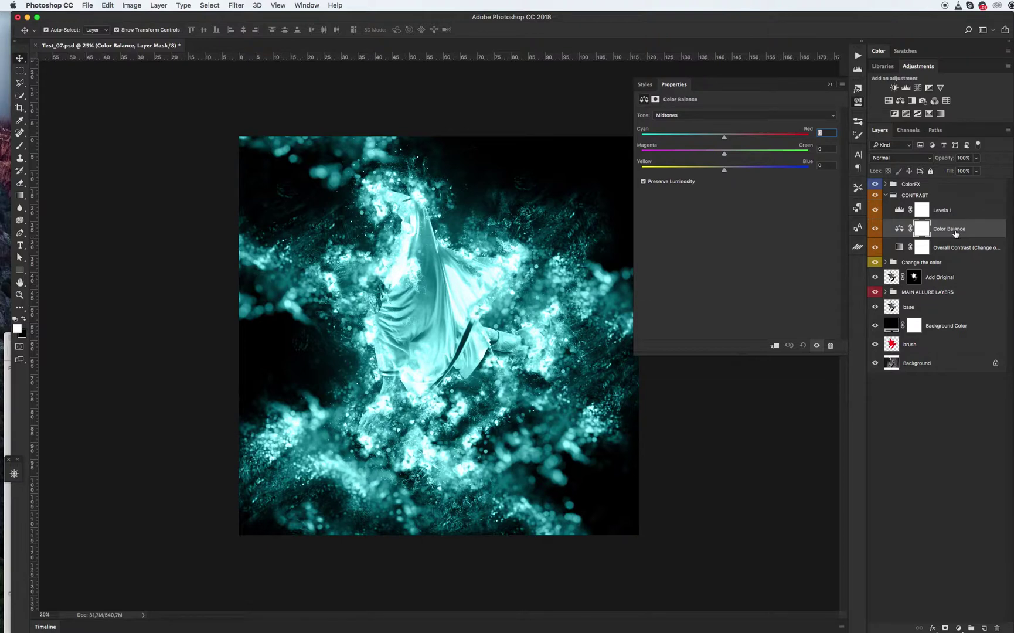
pyautogui.click(875, 262)
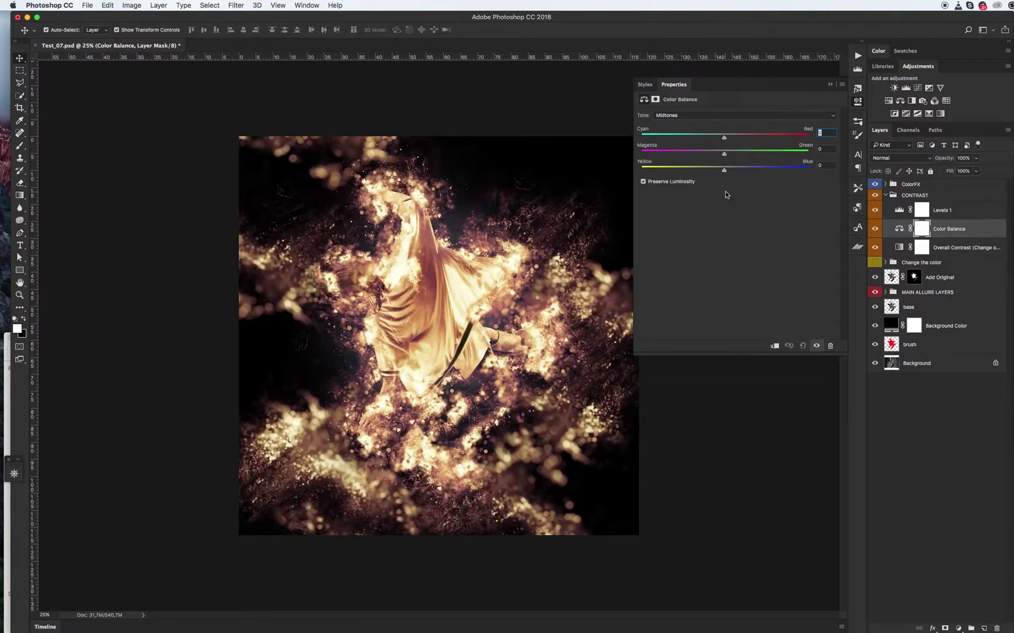
pyautogui.click(706, 117)
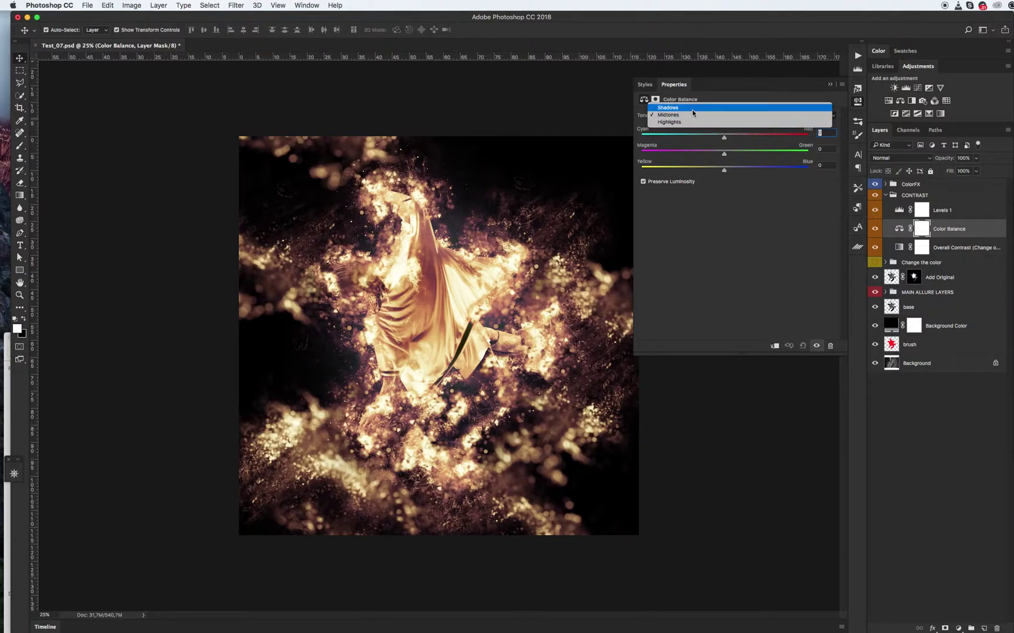
pyautogui.click(692, 109)
pyautogui.moveTo(731, 138); pyautogui.dragTo(727, 170)
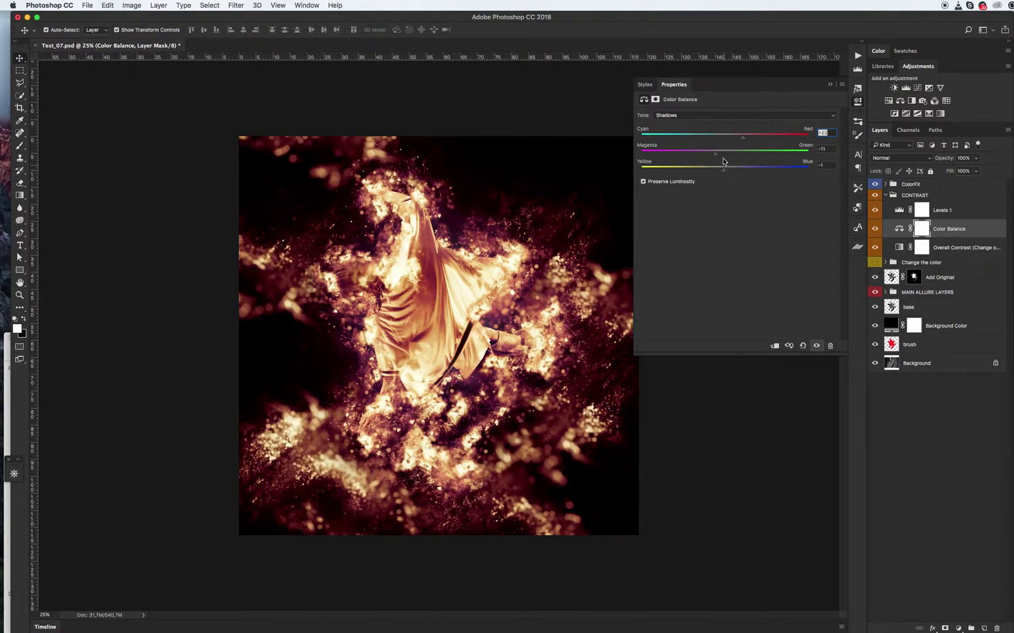
pyautogui.click(704, 116)
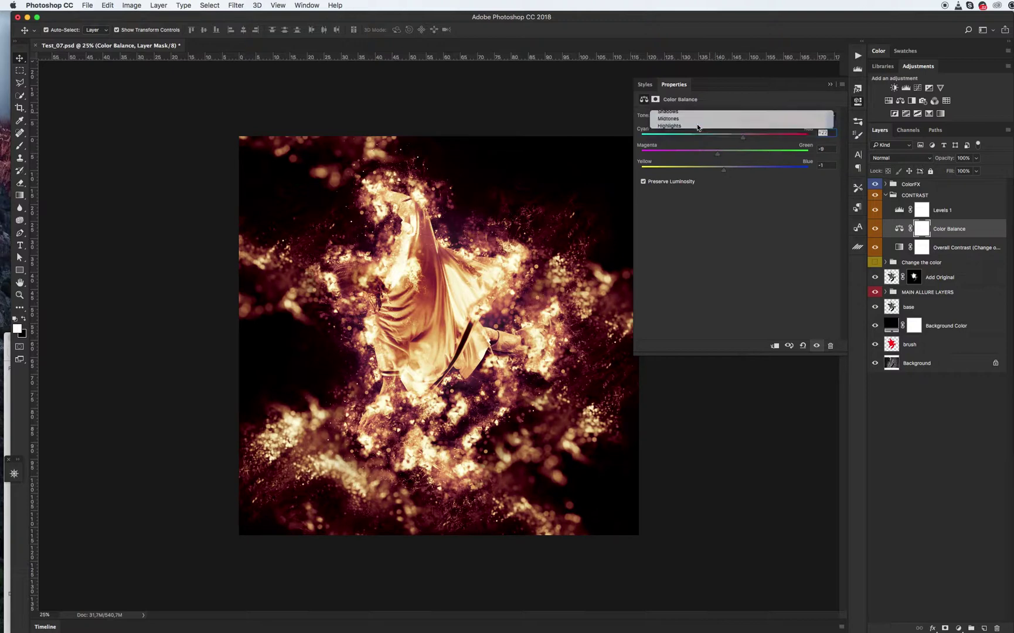
pyautogui.click(697, 123)
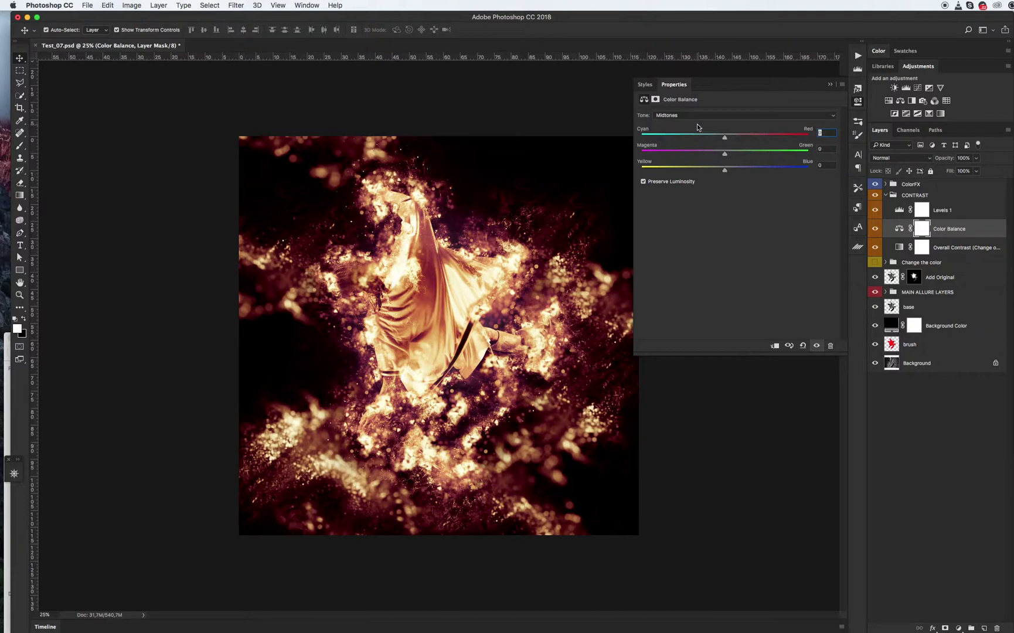
# Step: Inspect the Levels 1 and Overall Contrast layers' settings, then collapse the CONTRAST group
pyautogui.click(901, 213)
pyautogui.click(901, 249)
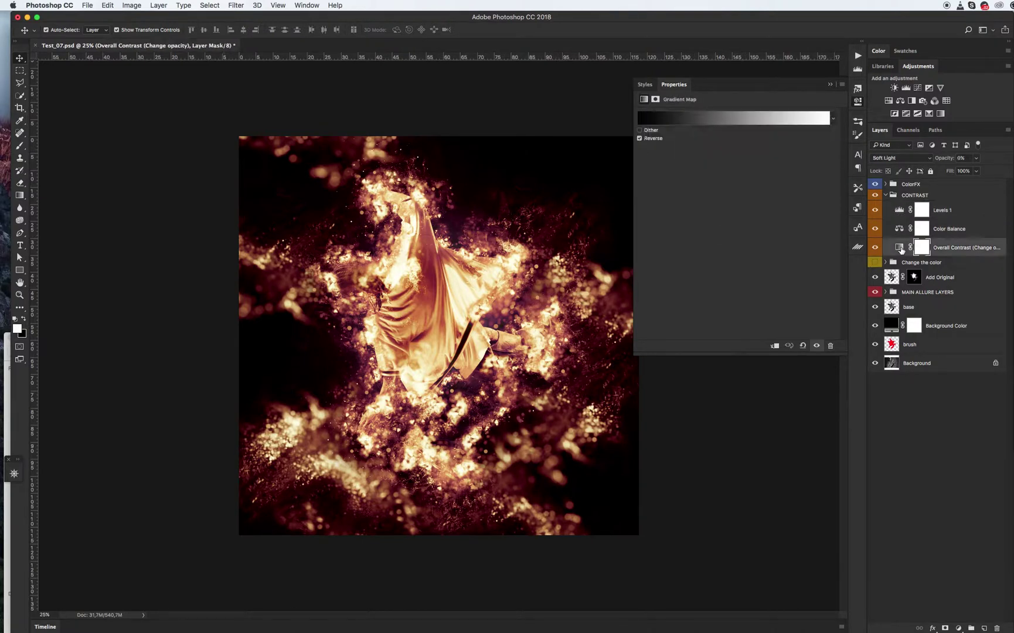
pyautogui.click(974, 171)
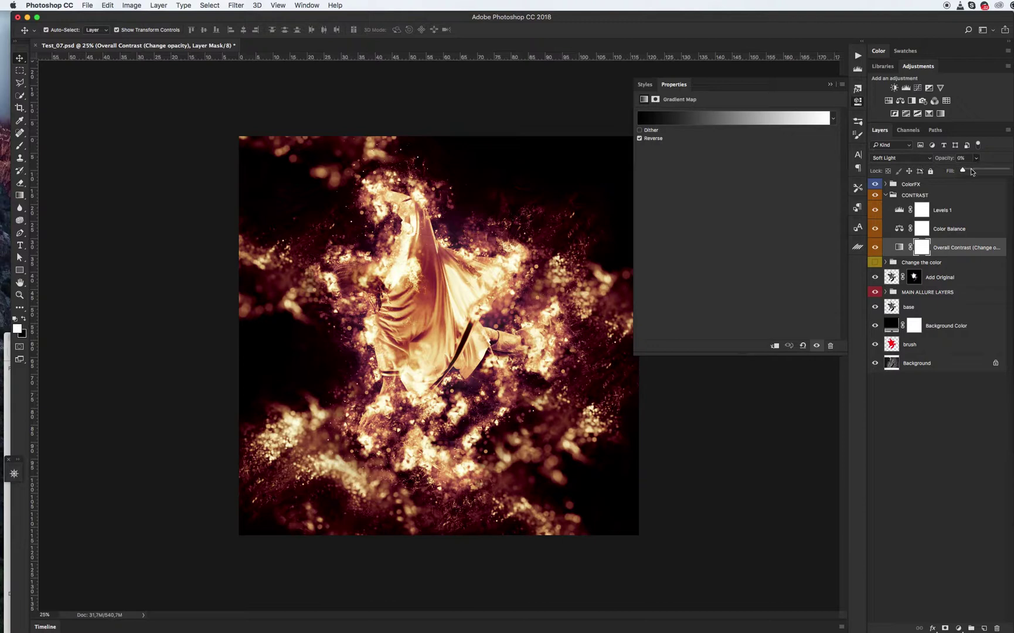
pyautogui.click(887, 197)
pyautogui.click(885, 196)
# Step: Compare the image with and without ColorFX 01, leave it hidden, and collapse the ColorFX group
pyautogui.click(886, 184)
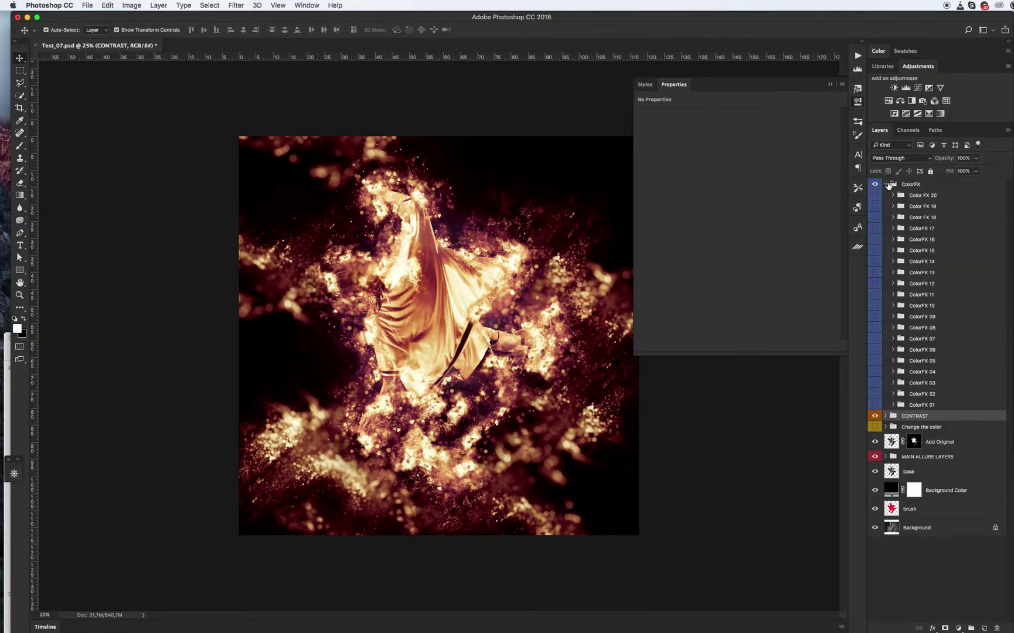
pyautogui.click(875, 405)
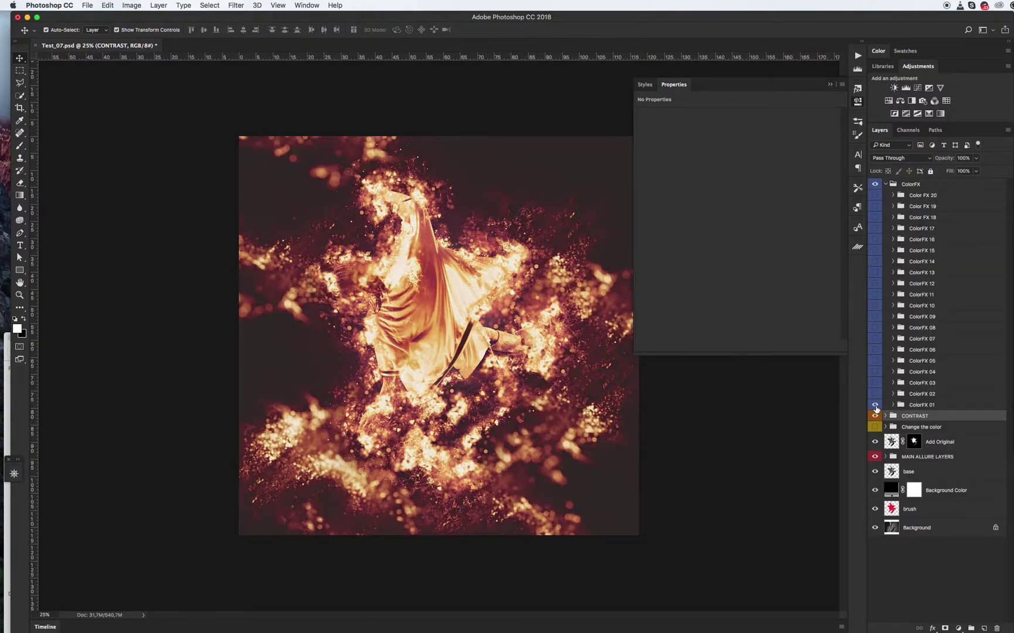
pyautogui.click(875, 405)
pyautogui.click(876, 405)
pyautogui.click(875, 405)
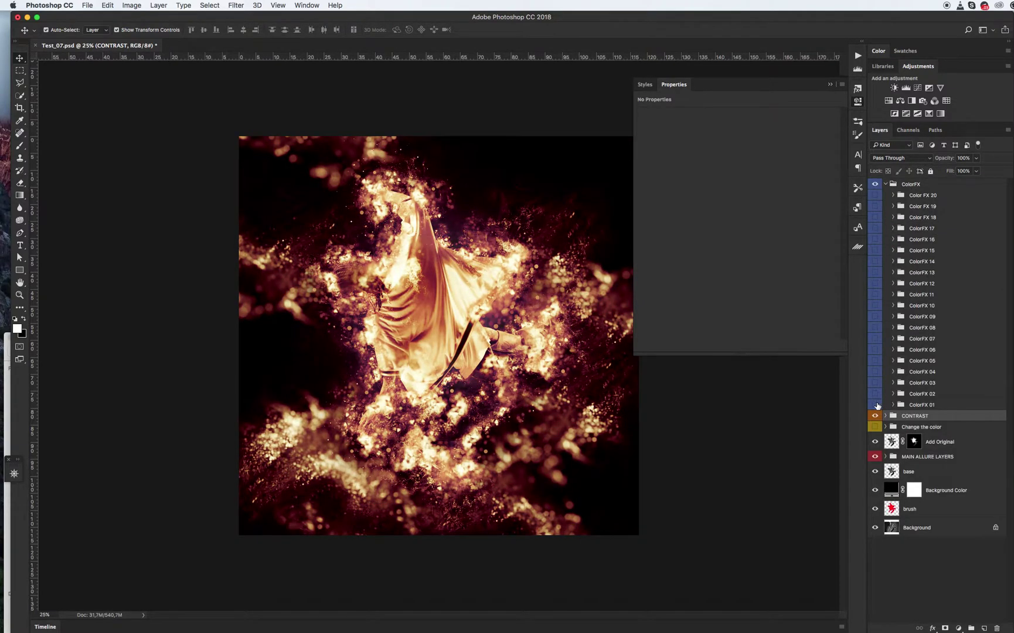
pyautogui.click(875, 405)
pyautogui.click(876, 405)
pyautogui.click(886, 184)
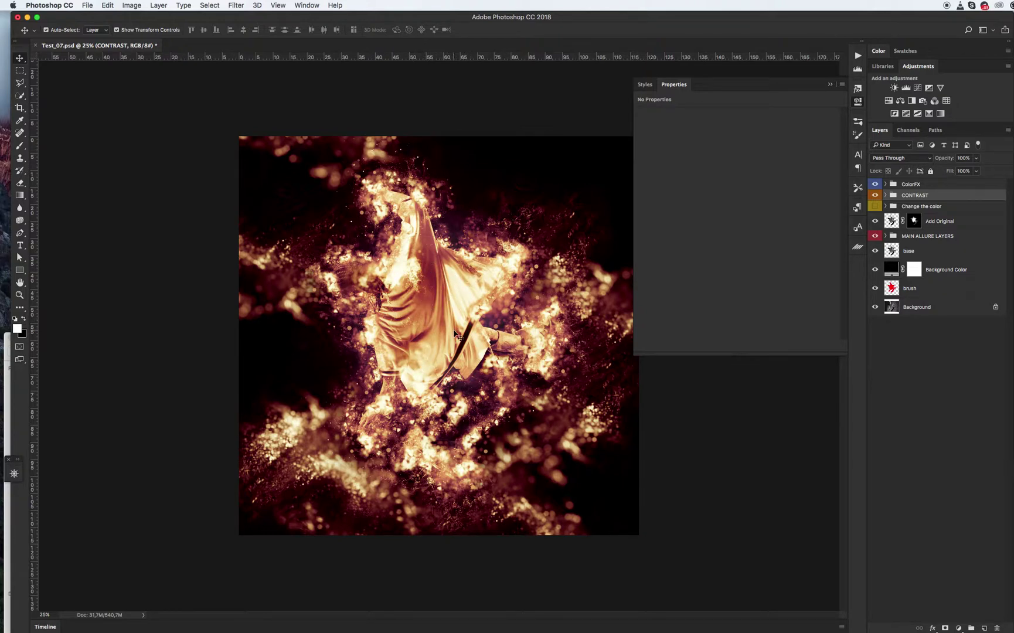
pyautogui.click(856, 59)
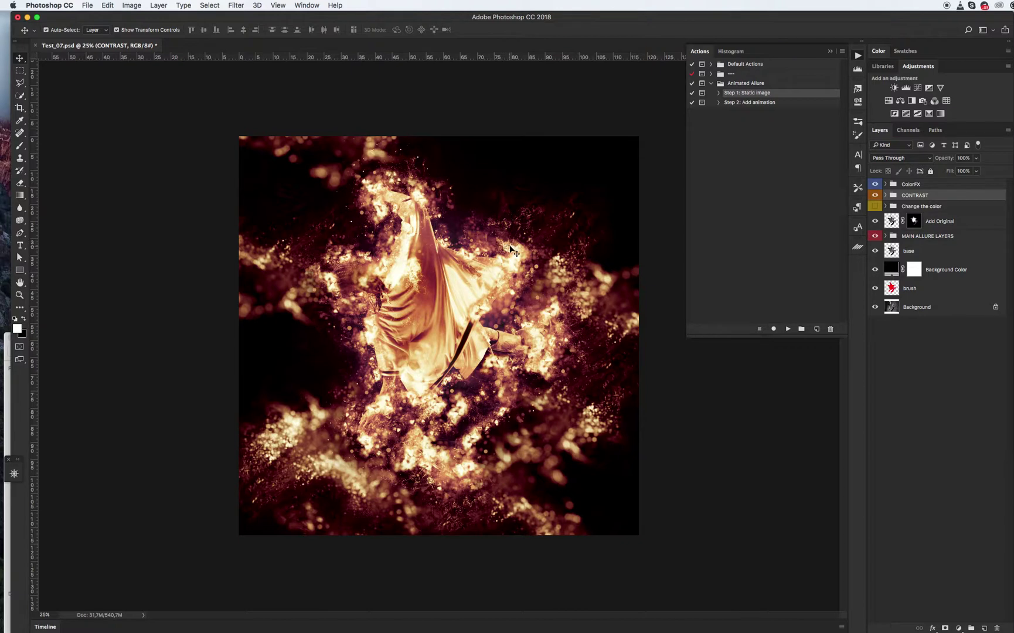
# Step: Resize the image to 1000 px wide (1000 × 998 px) in Image Size
pyautogui.click(140, 5)
pyautogui.click(148, 82)
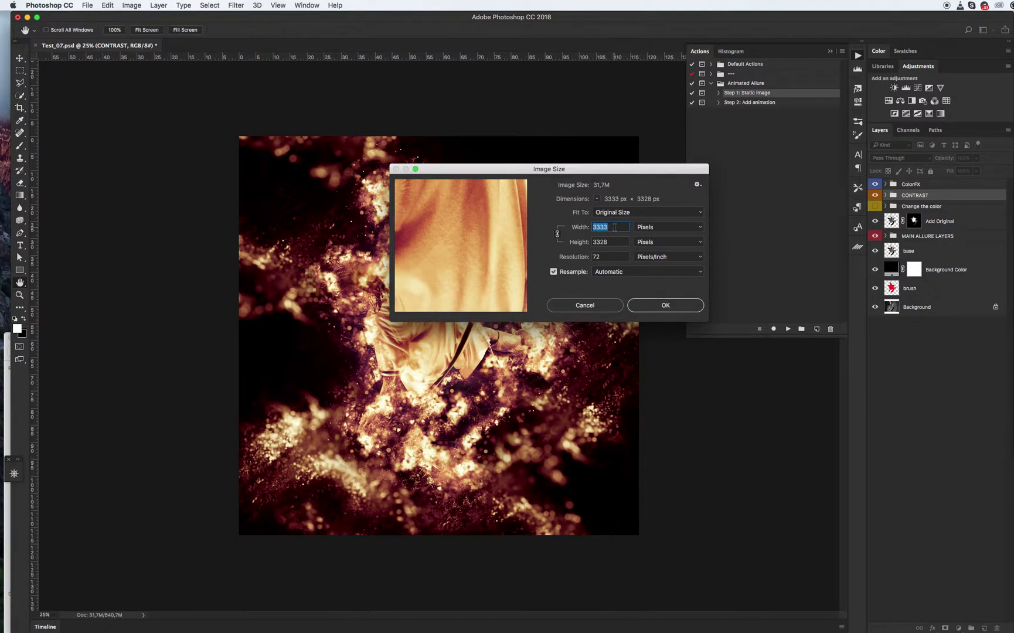
pyautogui.write('1')
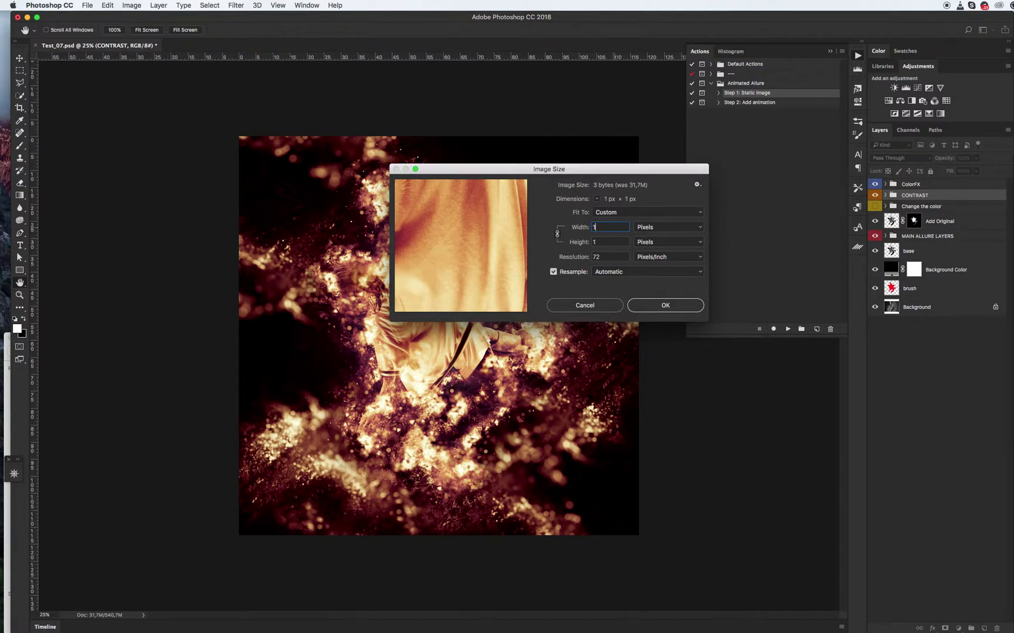
pyautogui.write('000')
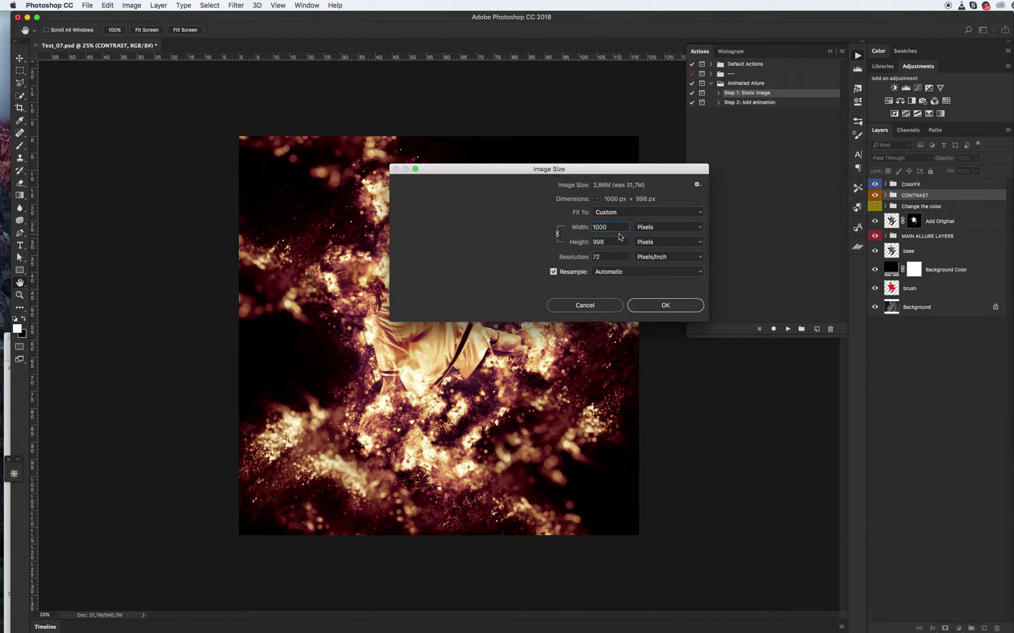
pyautogui.click(666, 306)
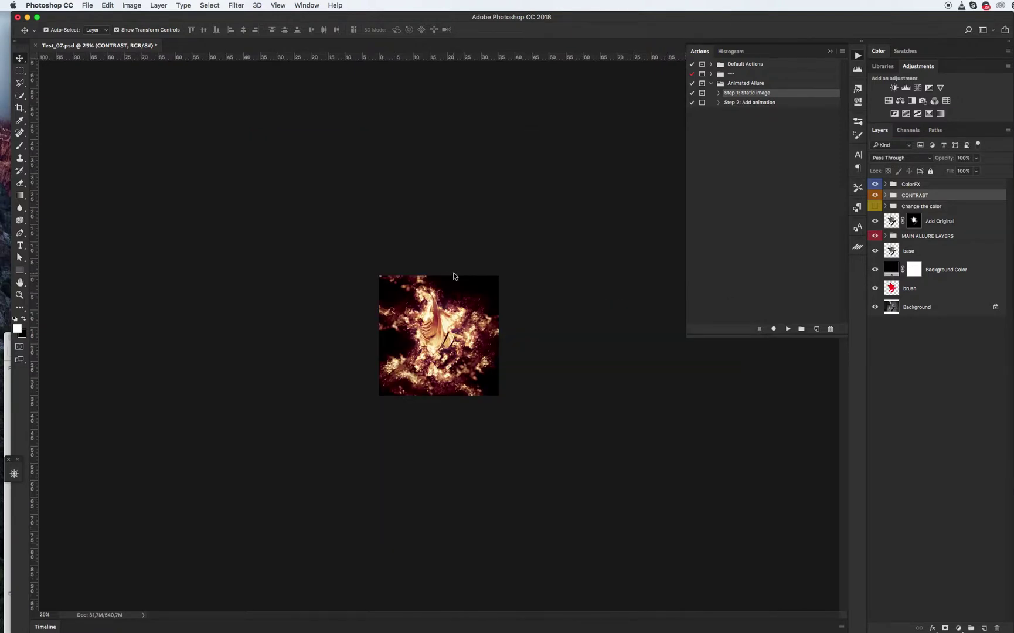
pyautogui.press('super+1')
# Step: Zoom to 66.7%, pick the Move tool, and run the Animated Allure 'Step 2: Add animation' action
pyautogui.press('z')
pyautogui.press('super+minus')
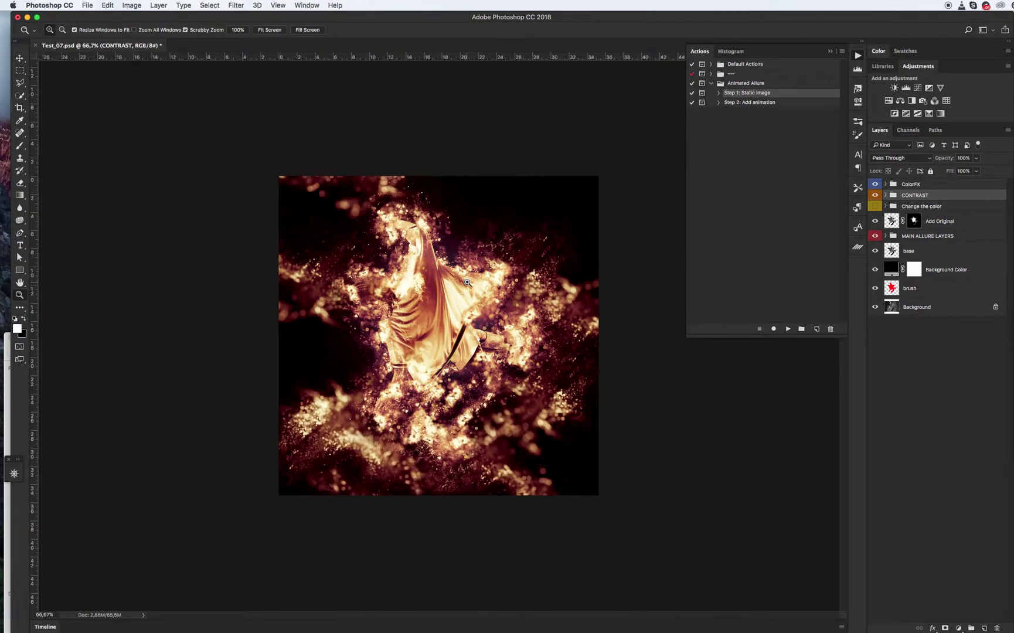
pyautogui.press('v')
pyautogui.click(758, 103)
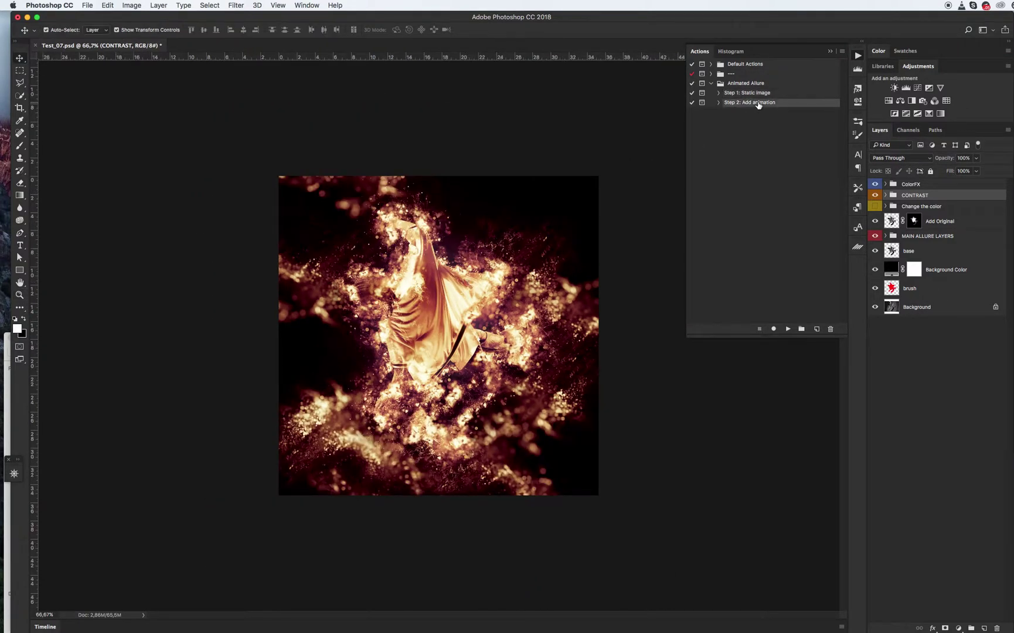
pyautogui.click(787, 328)
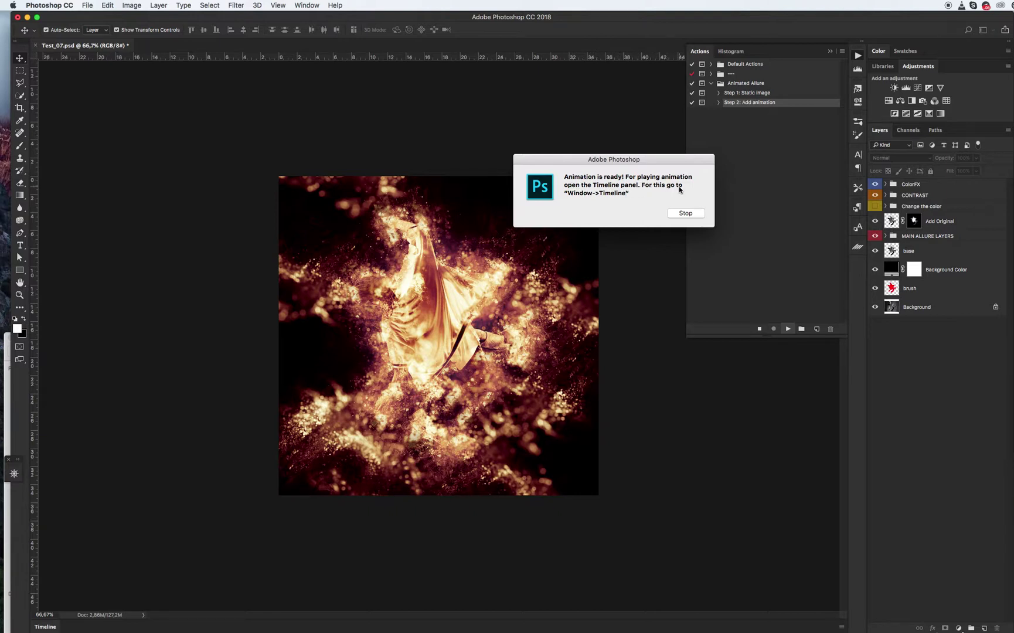
pyautogui.click(689, 214)
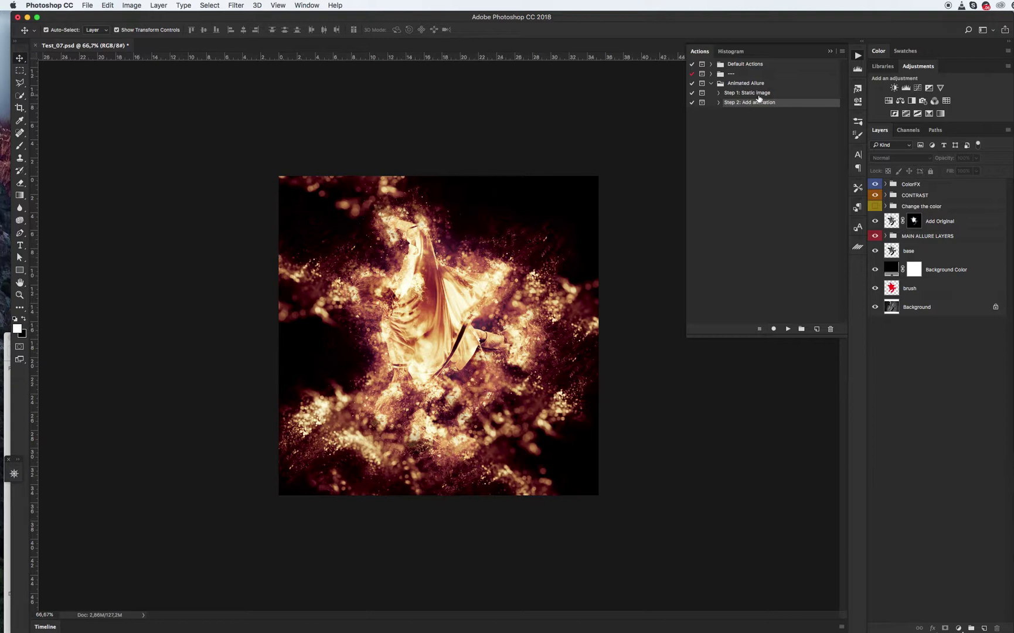
pyautogui.click(308, 5)
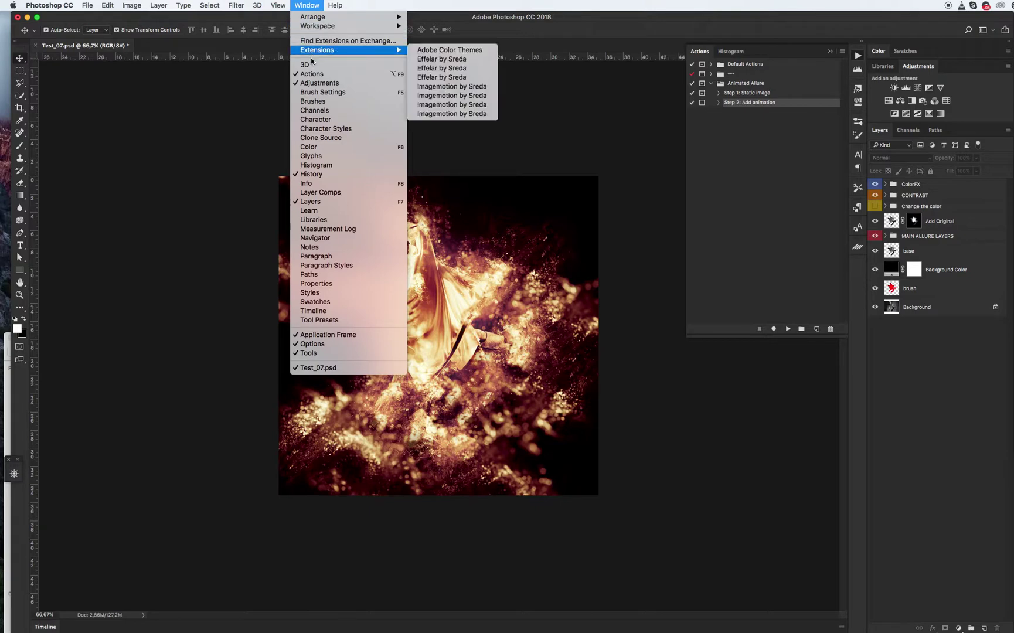
# Step: Show the Timeline panel, then play and stop the particle animation preview
pyautogui.click(332, 311)
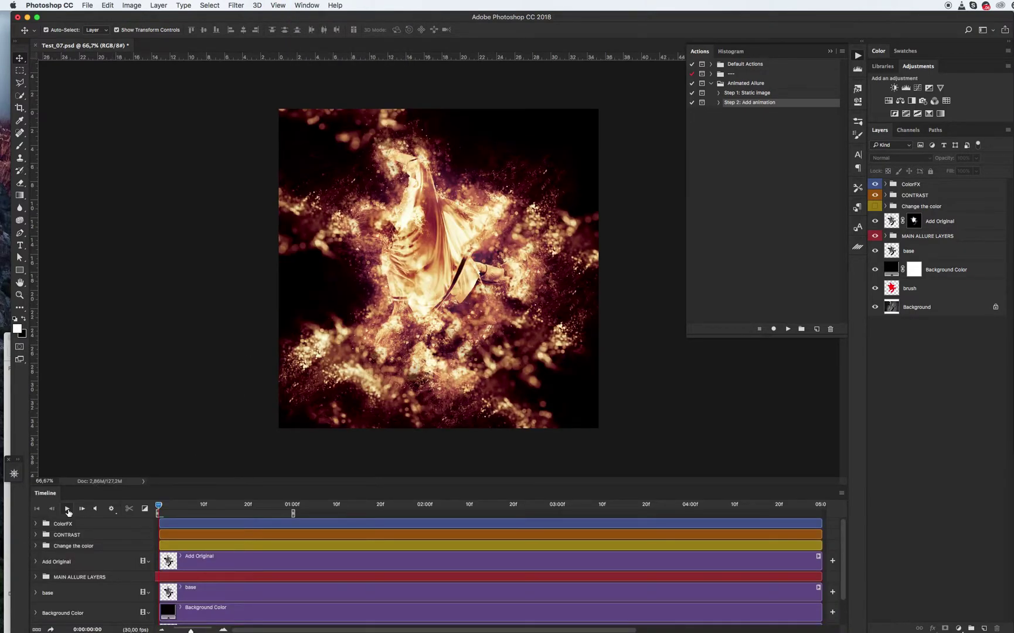
pyautogui.click(67, 510)
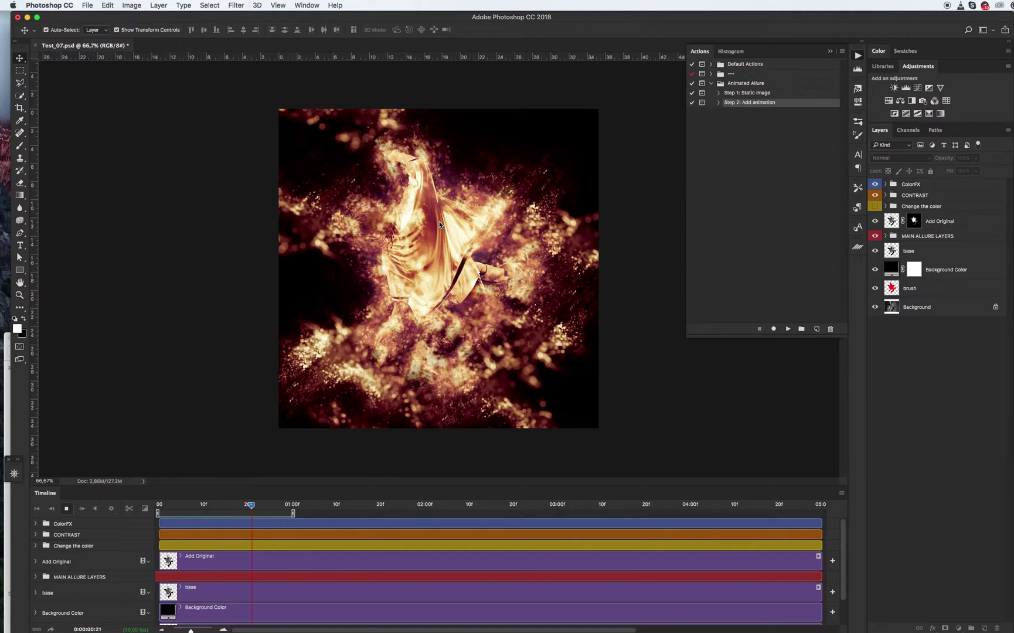
pyautogui.press('space')
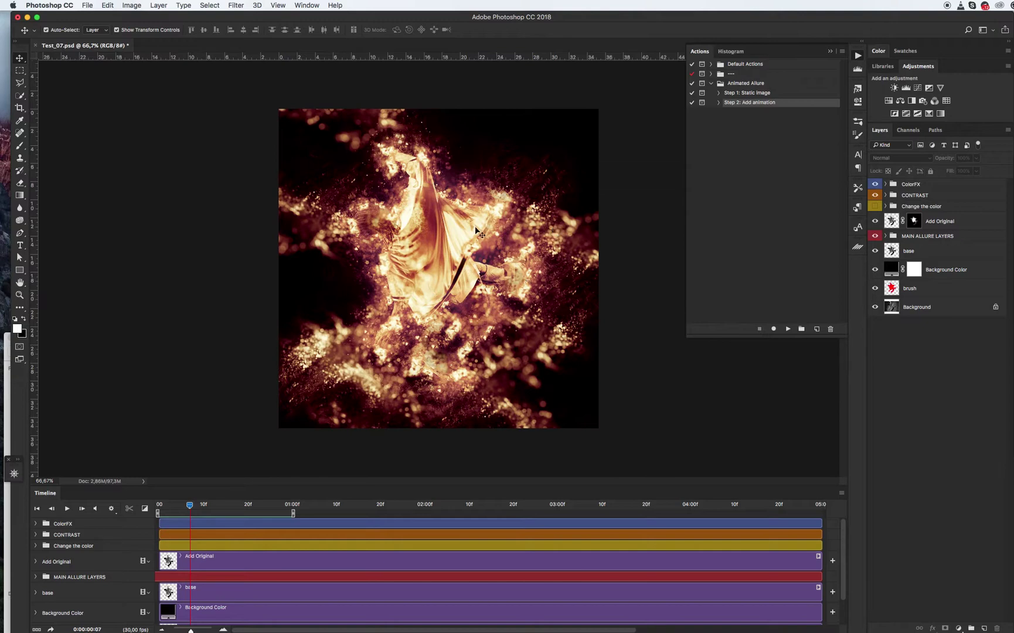
# Step: Export via Save for Web (Legacy) as Test_07.gif with Looping Options set to Forever
pyautogui.click(88, 5)
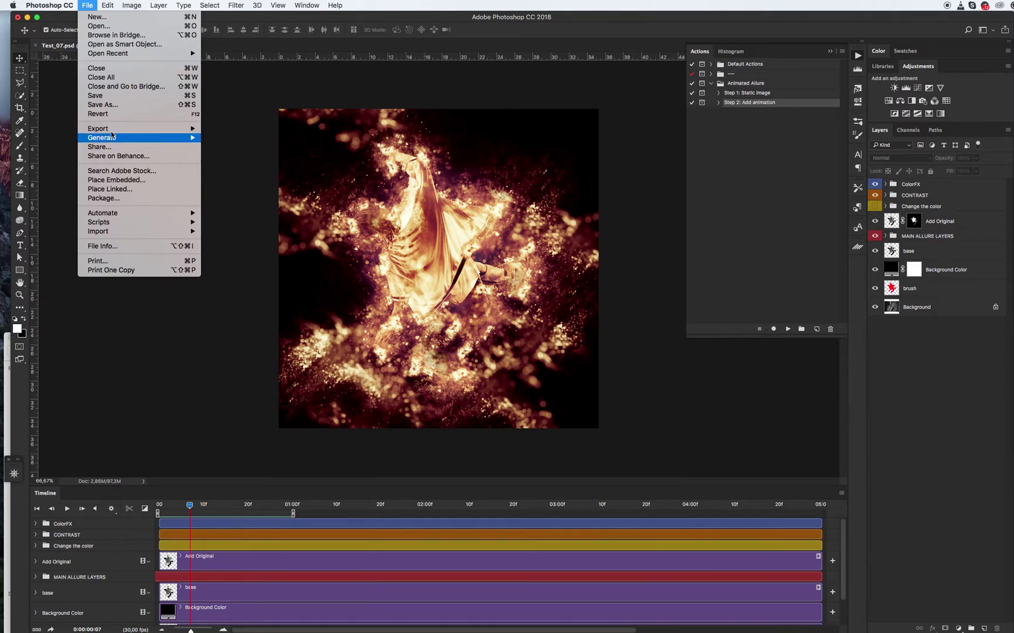
pyautogui.moveTo(112, 133)
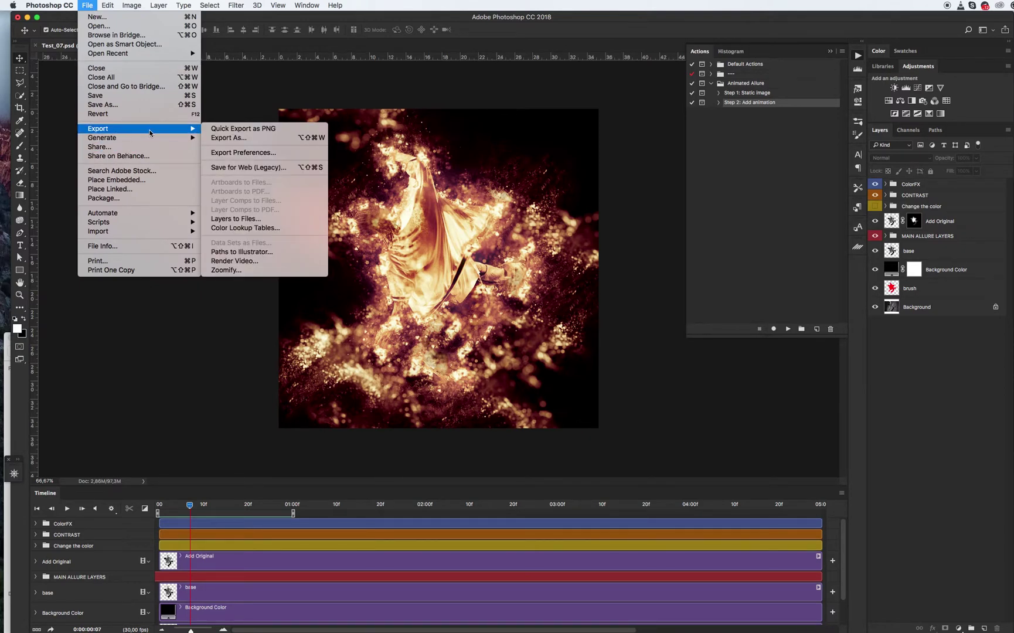
pyautogui.click(237, 168)
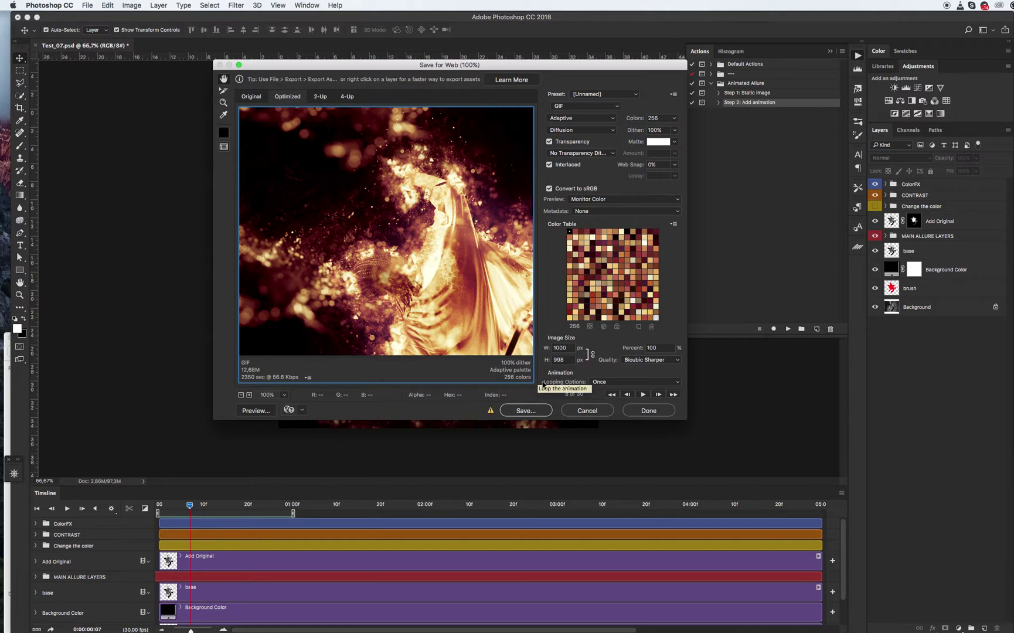
pyautogui.click(599, 382)
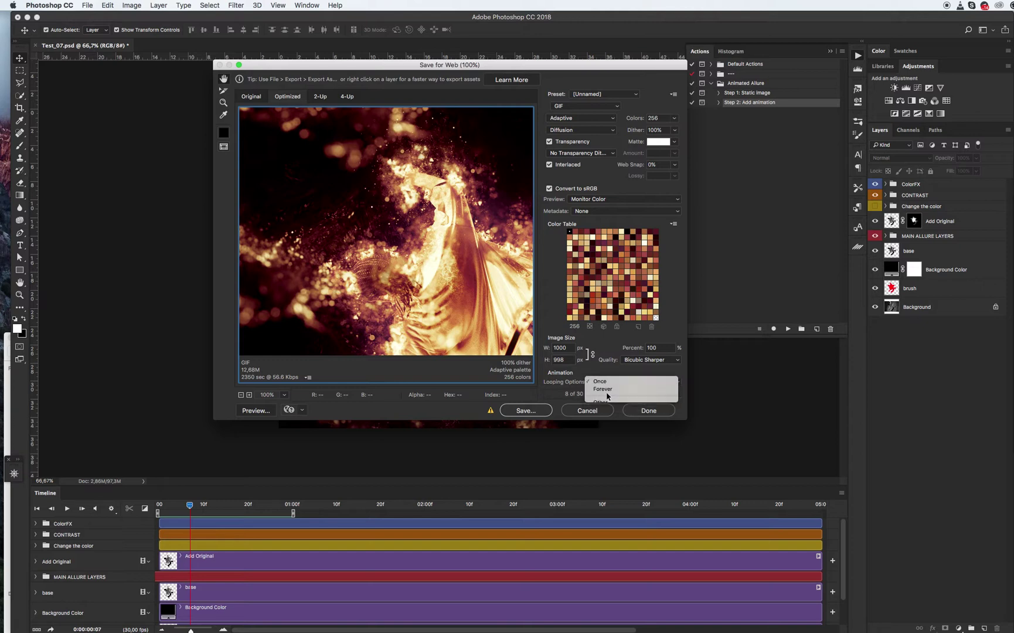
pyautogui.click(607, 384)
pyautogui.click(607, 384)
pyautogui.click(610, 391)
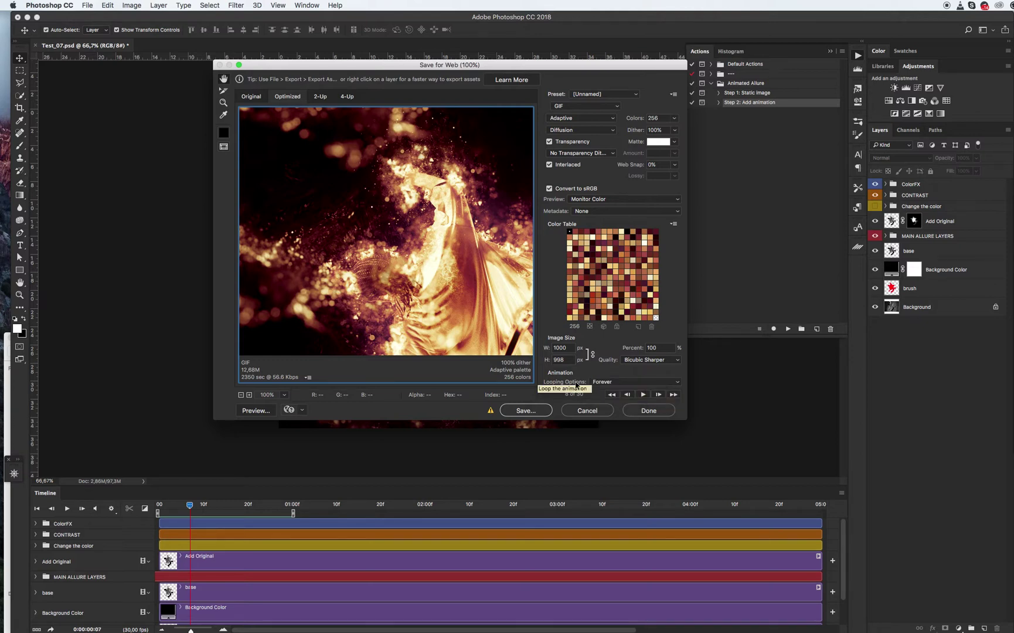
pyautogui.click(532, 410)
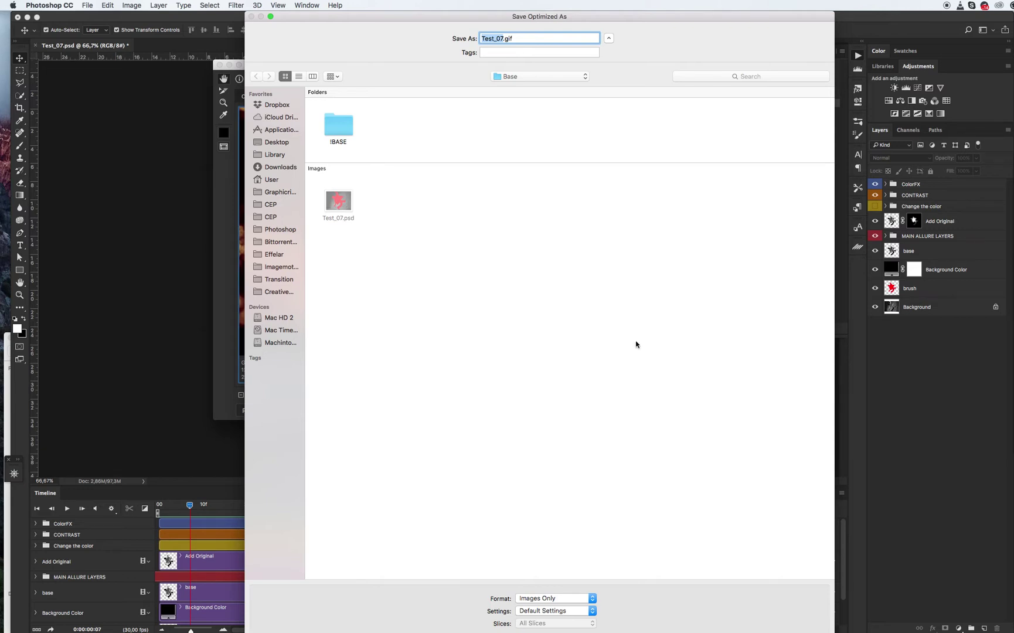
pyautogui.press('Return')
# Step: Quick Look Test_07.gif in the Base folder in Finder, close it, and return to Photoshop
pyautogui.press('super+Tab')
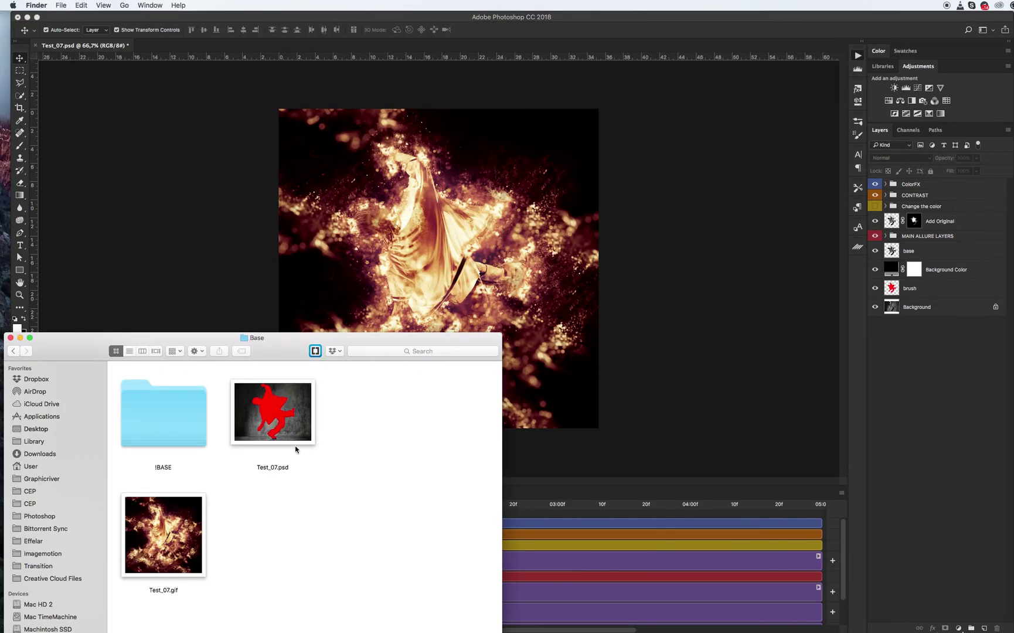
pyautogui.click(200, 524)
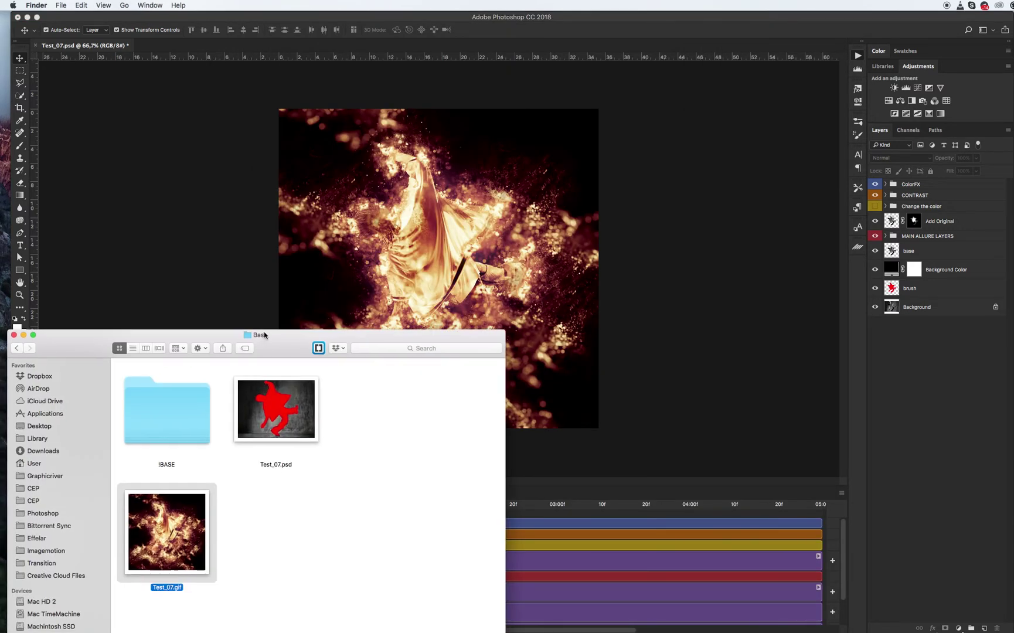
pyautogui.moveTo(253, 339); pyautogui.dragTo(273, 277)
pyautogui.press('space')
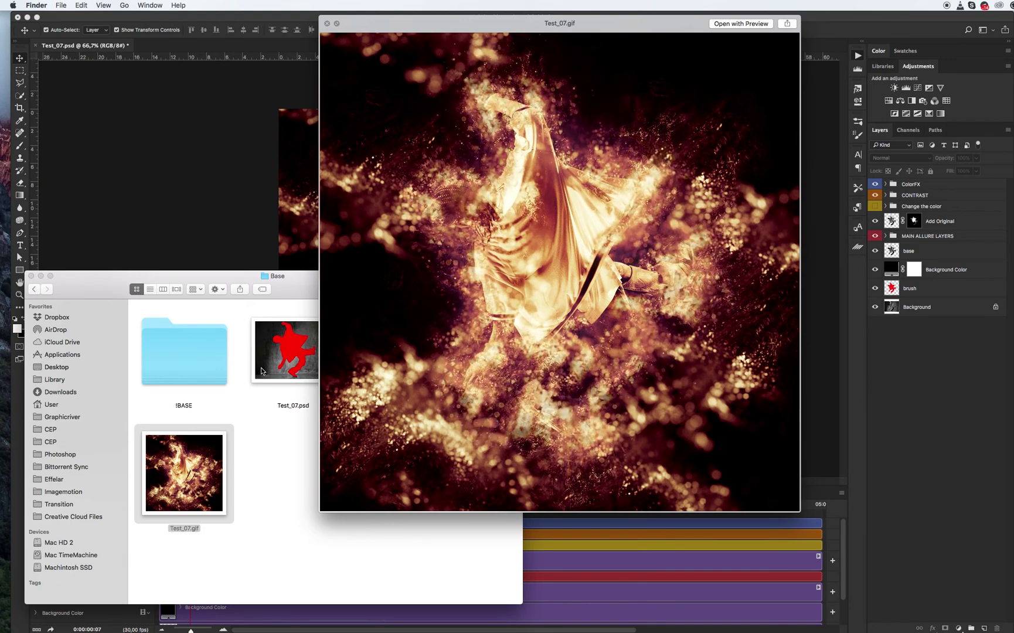
pyautogui.press('space')
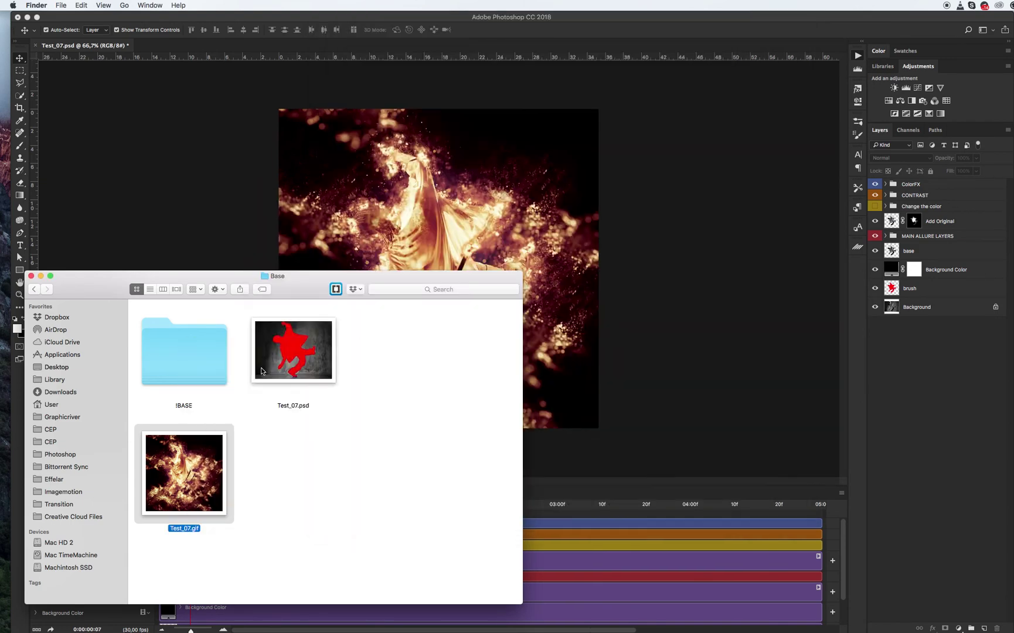
pyautogui.click(256, 227)
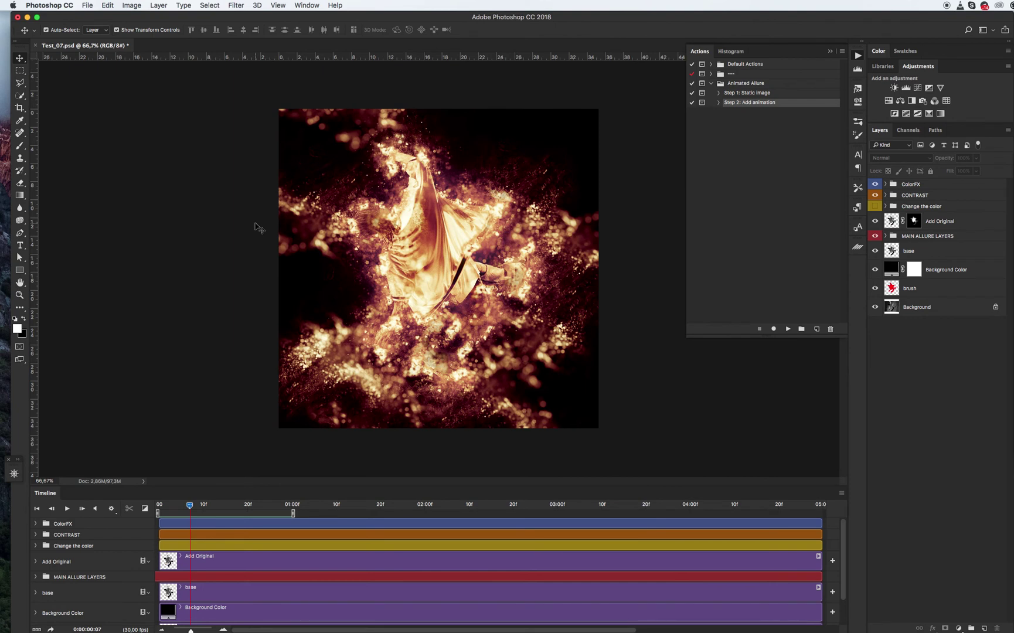